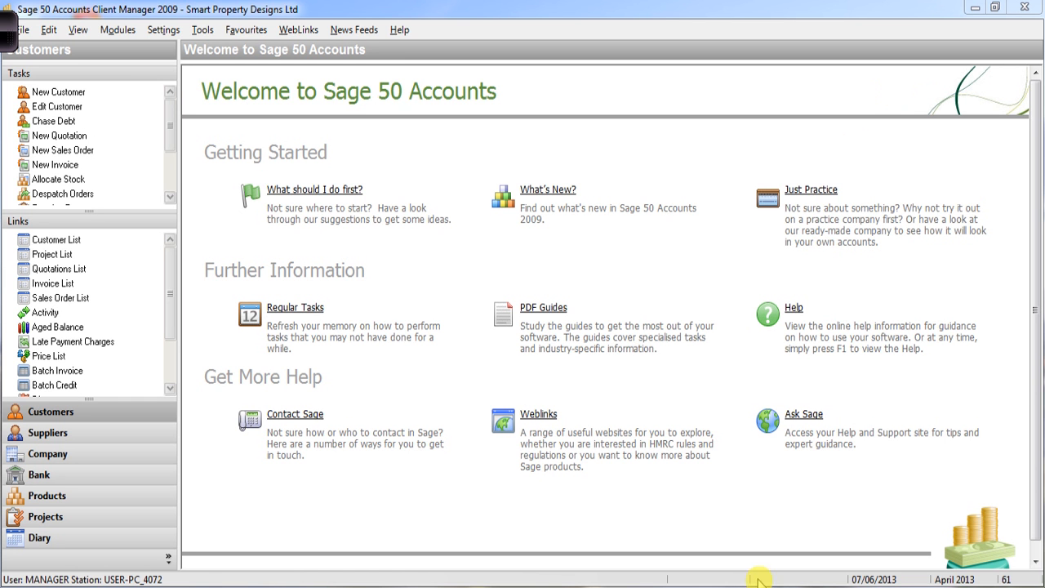
- Open the Change Password window from the Settings menu
{"action": "left_click", "coordinate": [165, 31]}
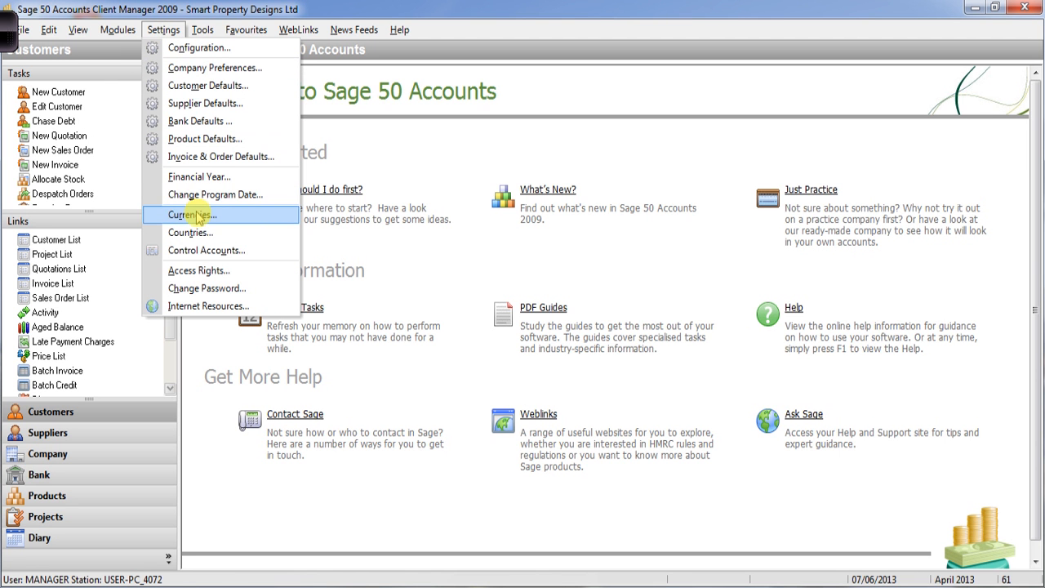
{"action": "left_click", "coordinate": [242, 294]}
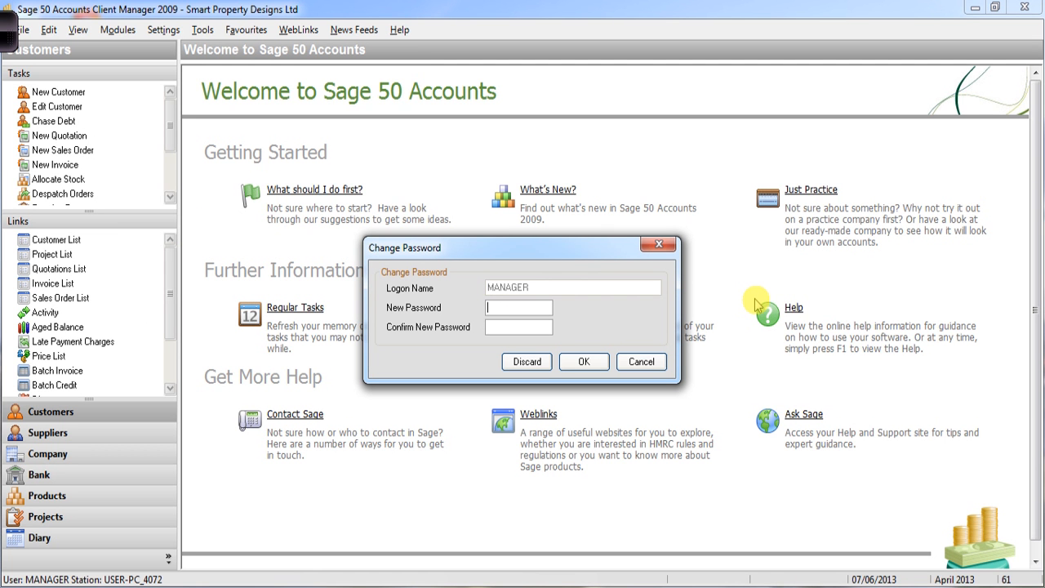
- Enter the five-character new password for the MANAGER logon
{"action": "type", "text": "*****"}
{"action": "left_click", "coordinate": [11, 35]}
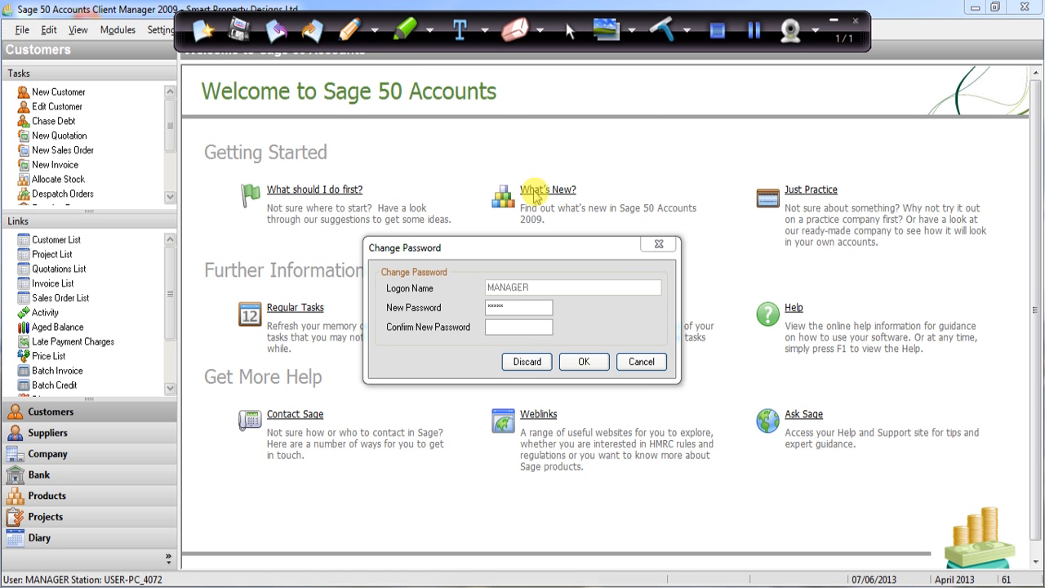
- Re-enter the five-character password in Confirm New Password and save it with OK
{"action": "left_click", "coordinate": [534, 192]}
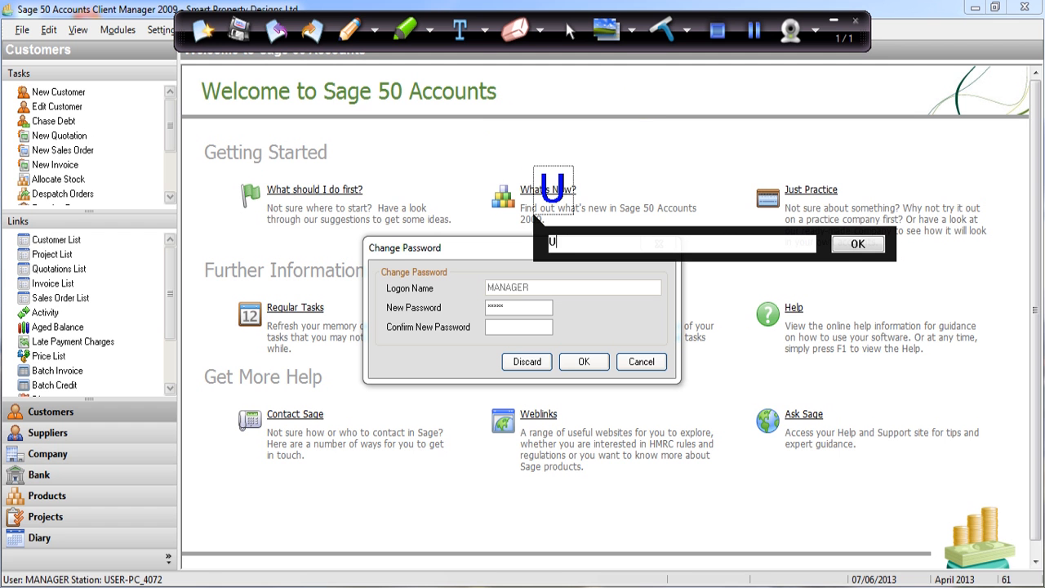
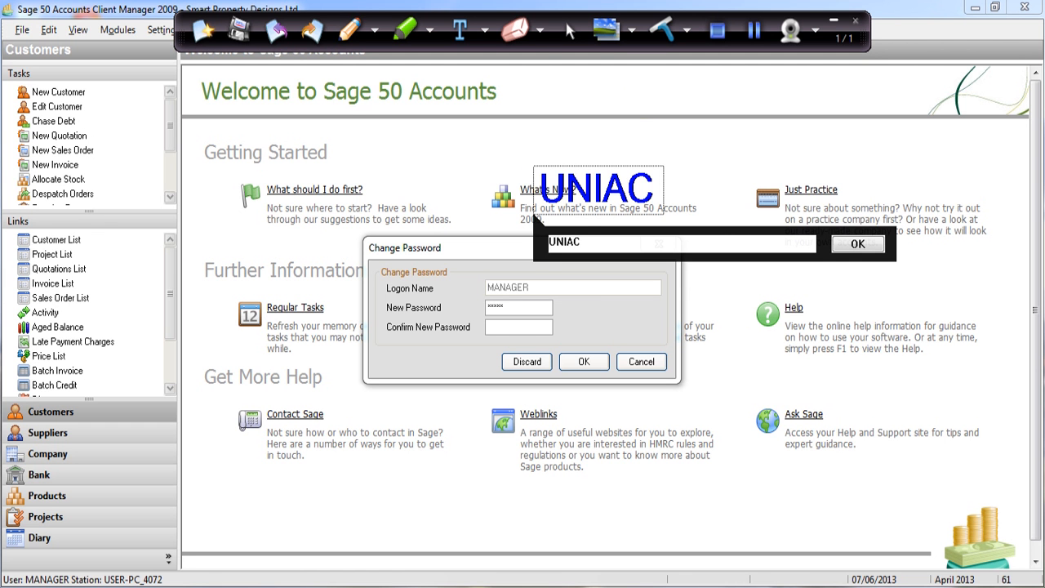
{"action": "left_click", "coordinate": [504, 330]}
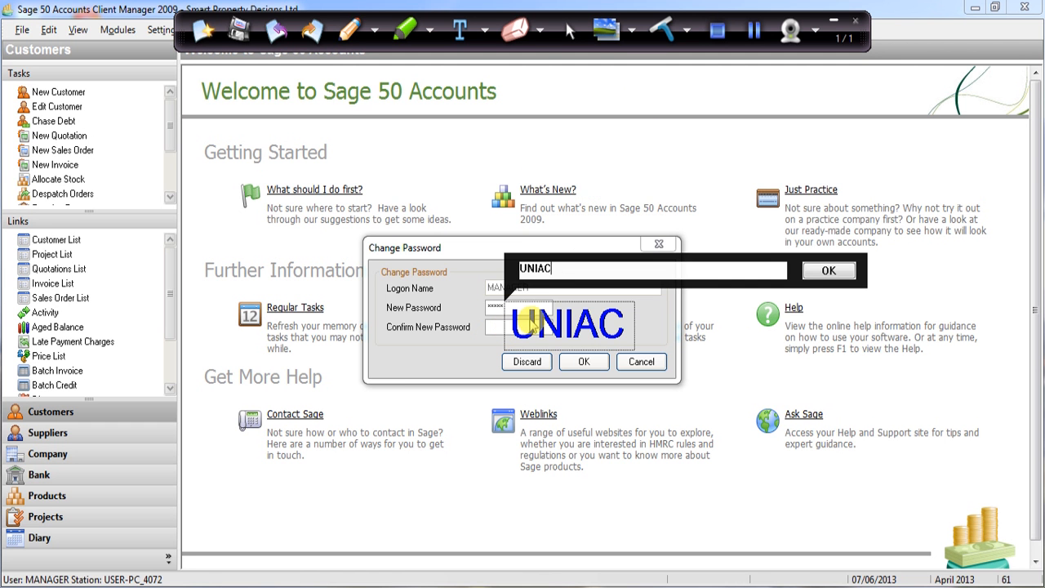
{"action": "left_click", "coordinate": [823, 272]}
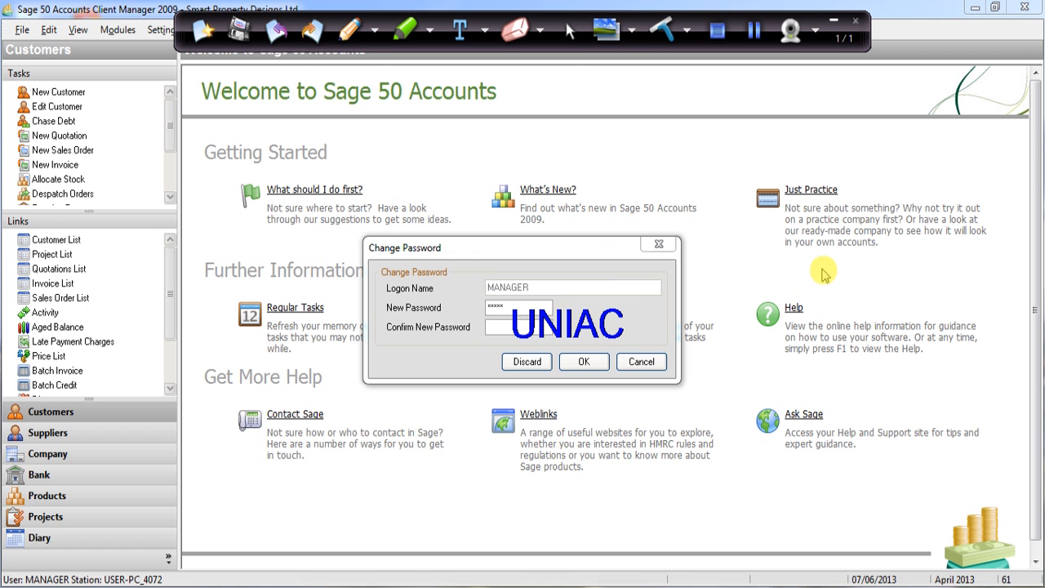
{"action": "left_click", "coordinate": [502, 305]}
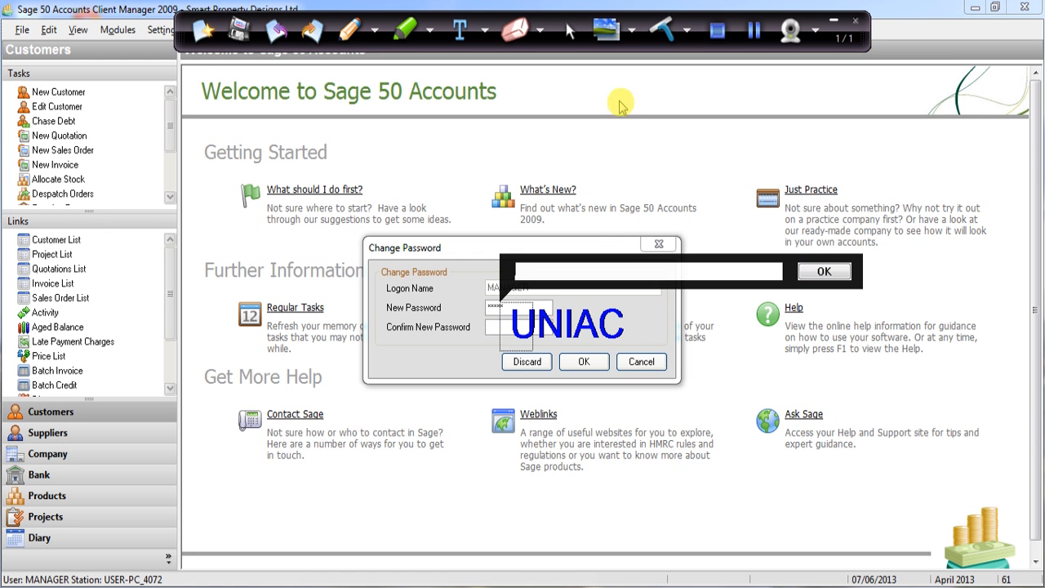
{"action": "left_click", "coordinate": [565, 34]}
{"action": "left_click", "coordinate": [524, 332]}
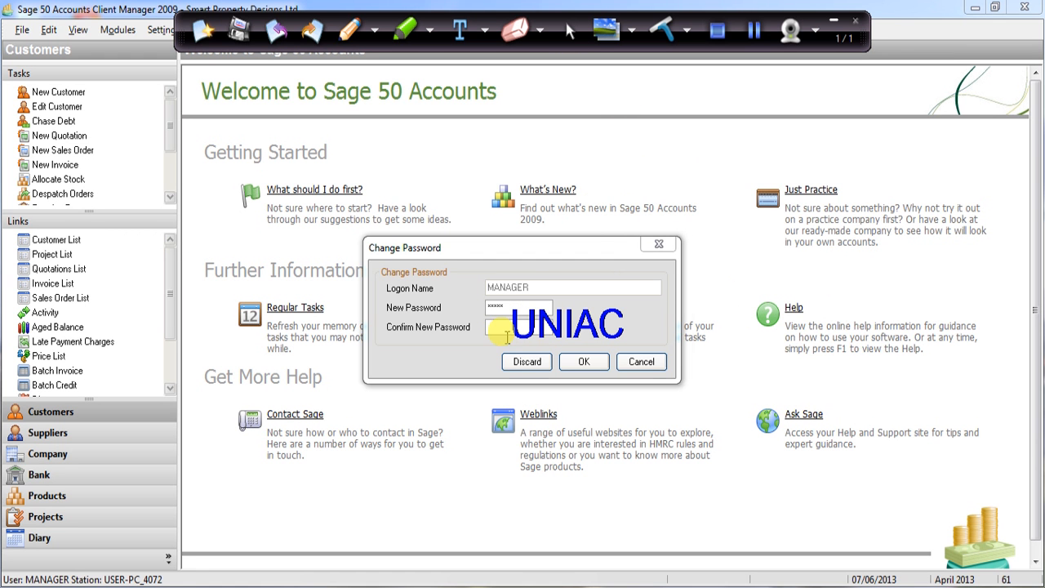
{"action": "type", "text": "***"}
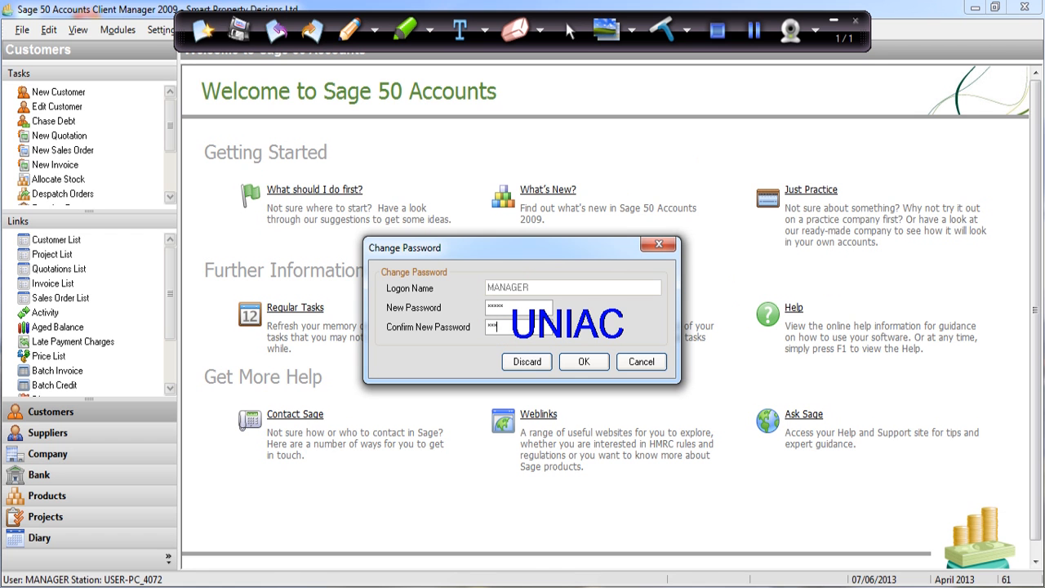
{"action": "type", "text": "**"}
{"action": "left_click", "coordinate": [584, 361]}
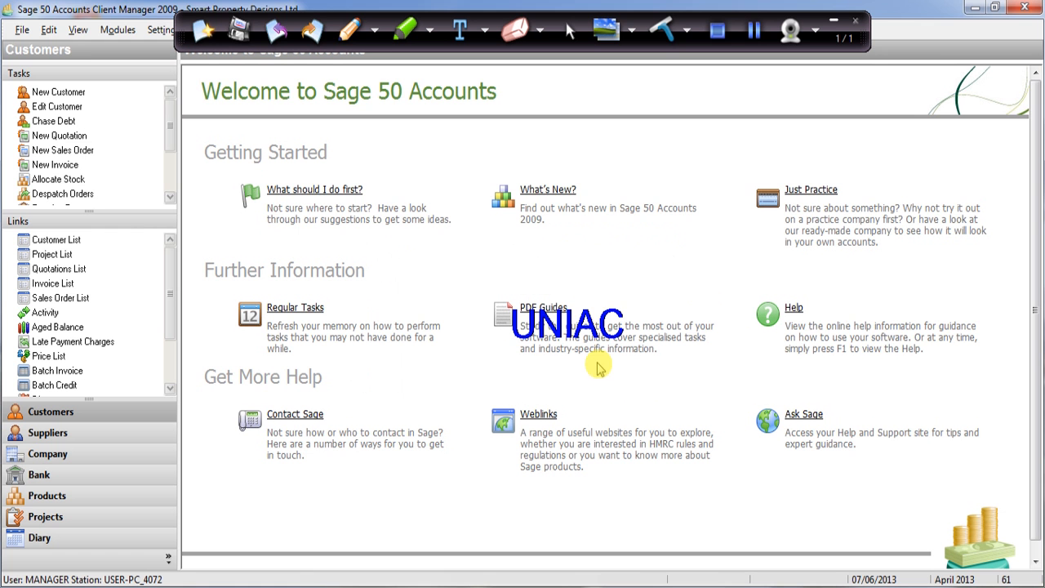
{"action": "left_click", "coordinate": [660, 32]}
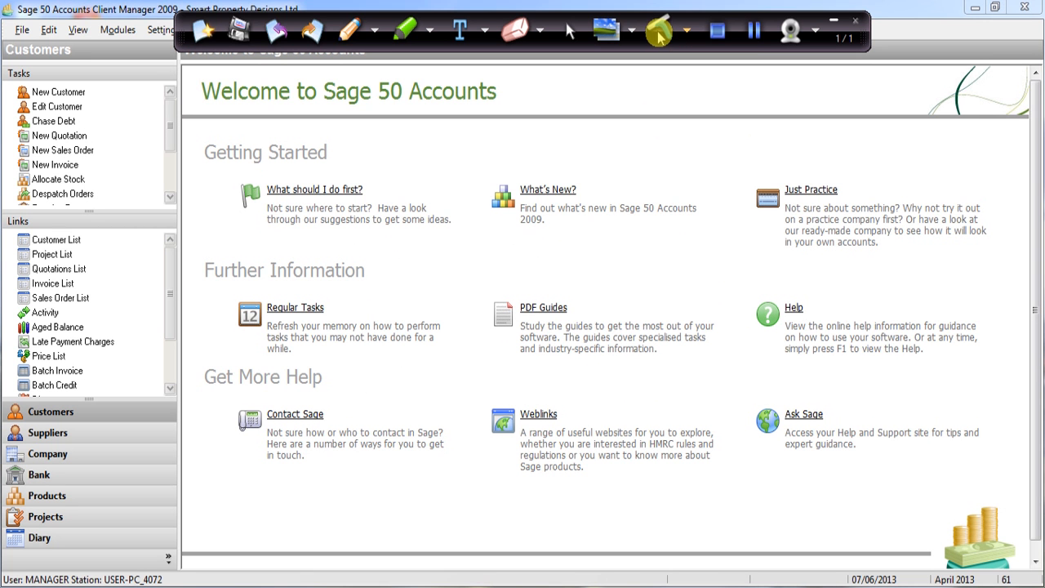
{"action": "left_click", "coordinate": [838, 23]}
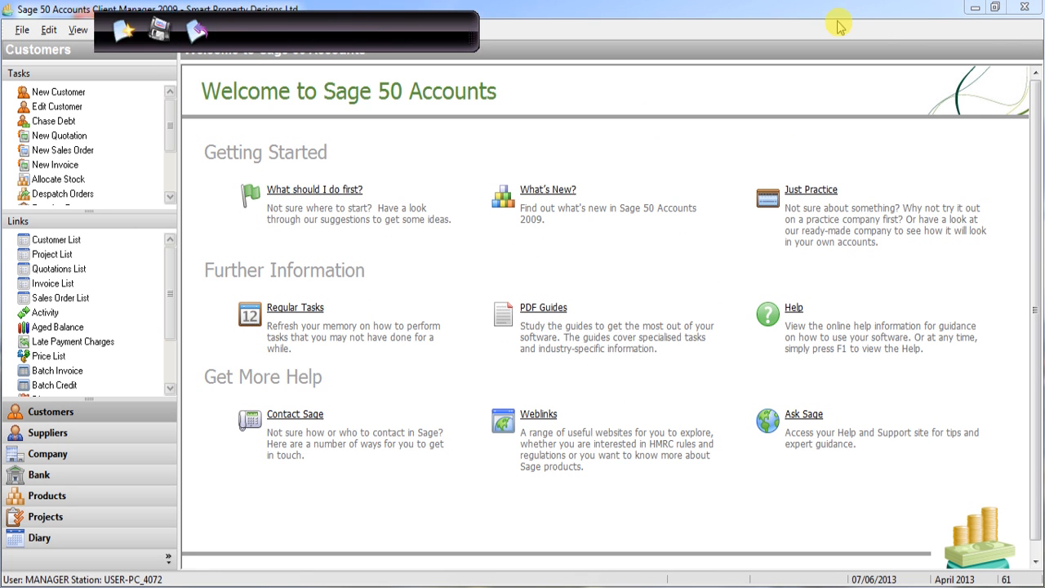
{"action": "left_click", "coordinate": [24, 30]}
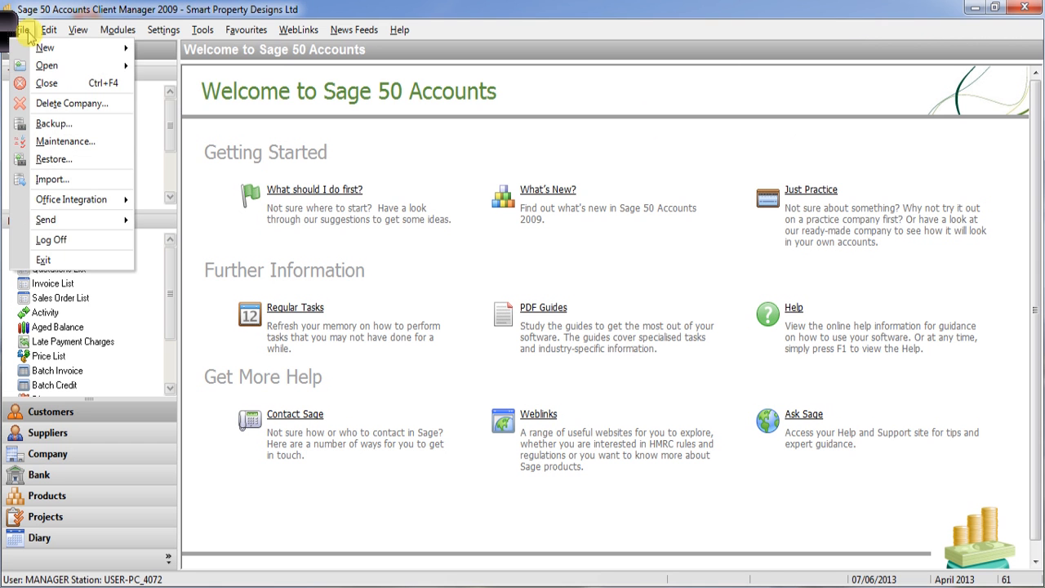
{"action": "mouse_move", "coordinate": [31, 65]}
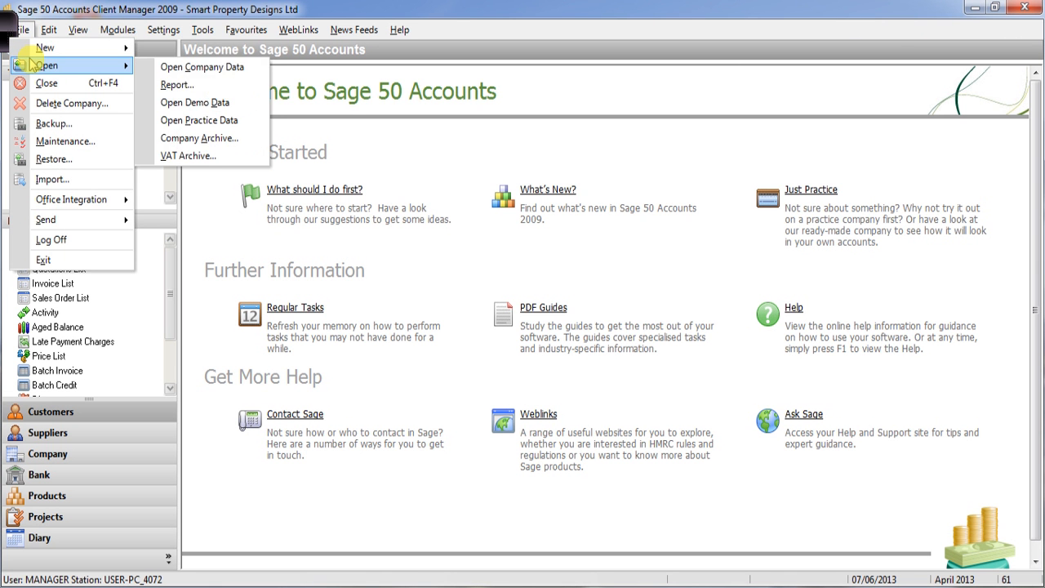
{"action": "left_click", "coordinate": [216, 70]}
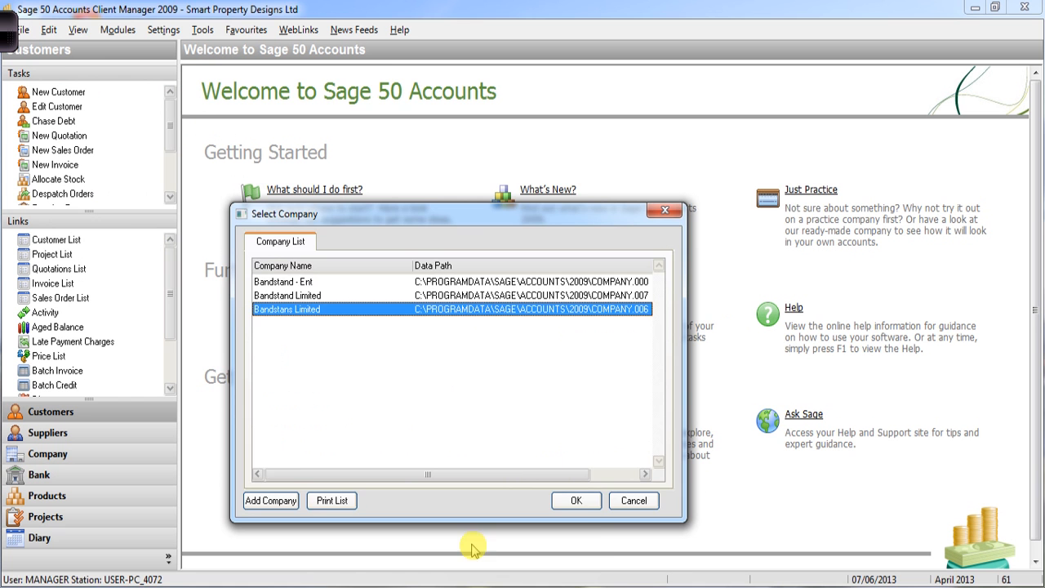
{"action": "left_click", "coordinate": [577, 500]}
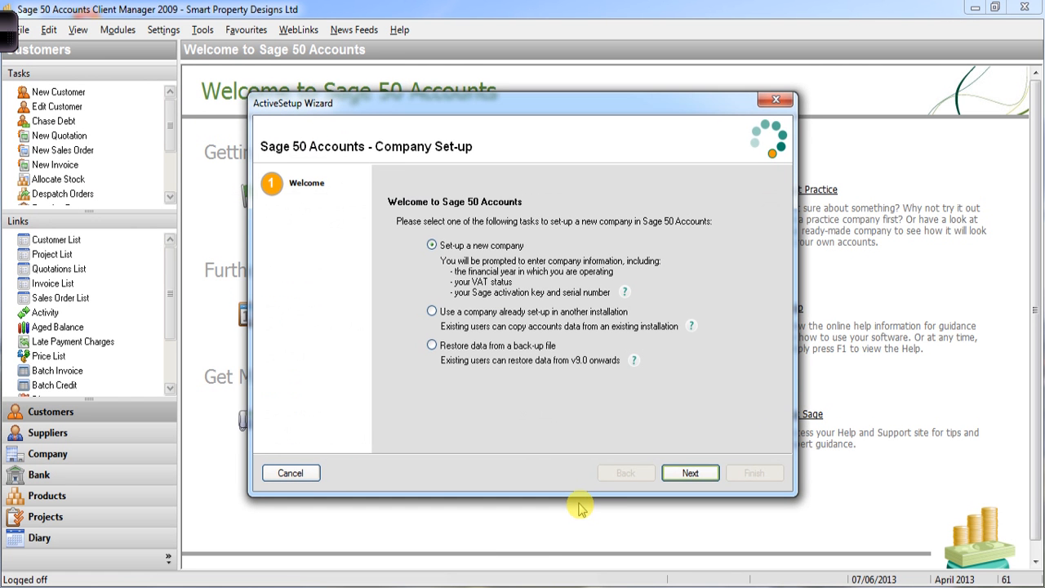
{"action": "left_click", "coordinate": [773, 99]}
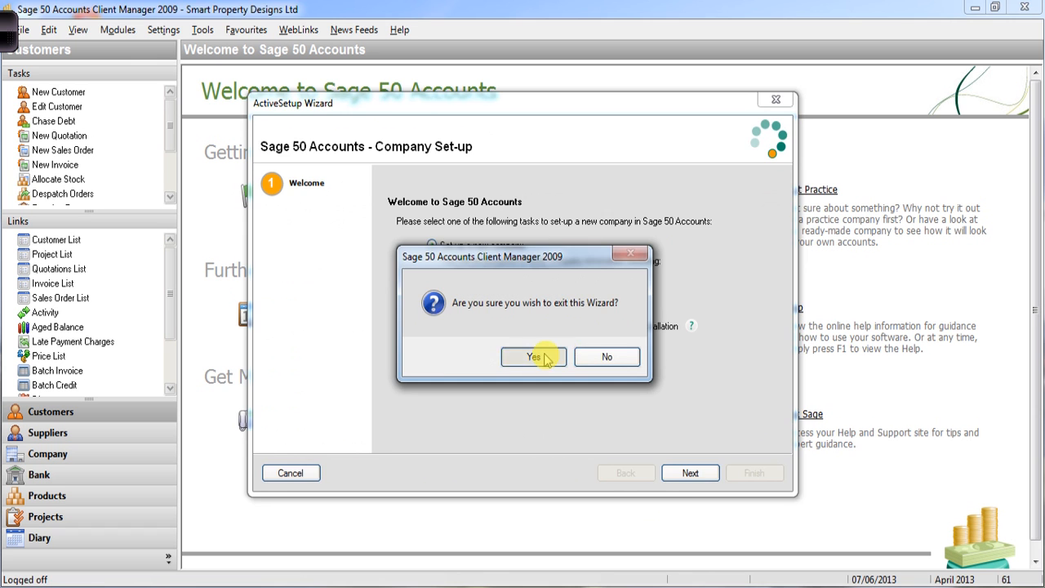
{"action": "left_click", "coordinate": [544, 356]}
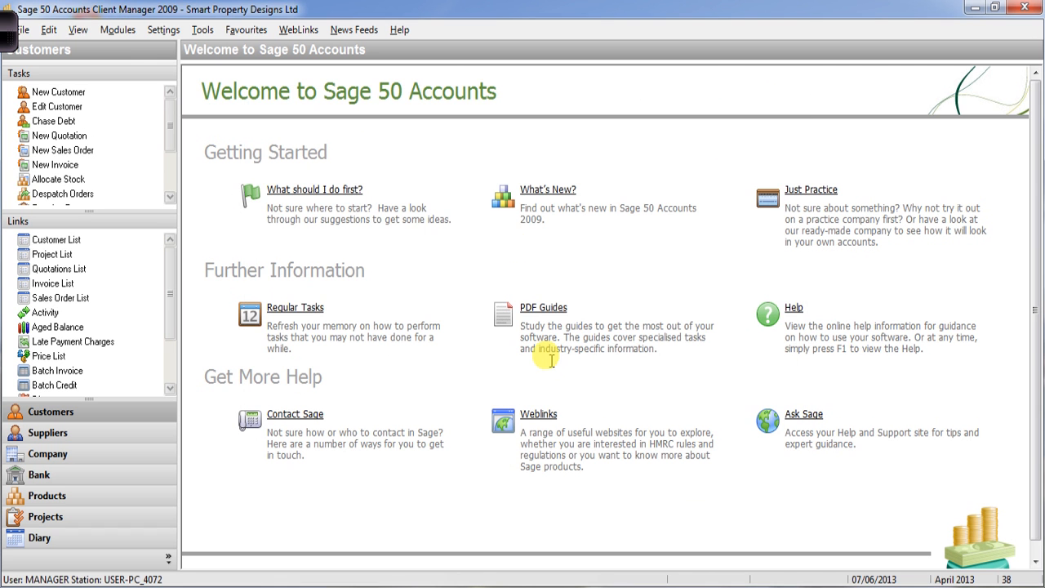
- Open Bandstand Limited from Open Company Data and log on as manager
{"action": "left_click", "coordinate": [23, 31]}
{"action": "mouse_move", "coordinate": [65, 65]}
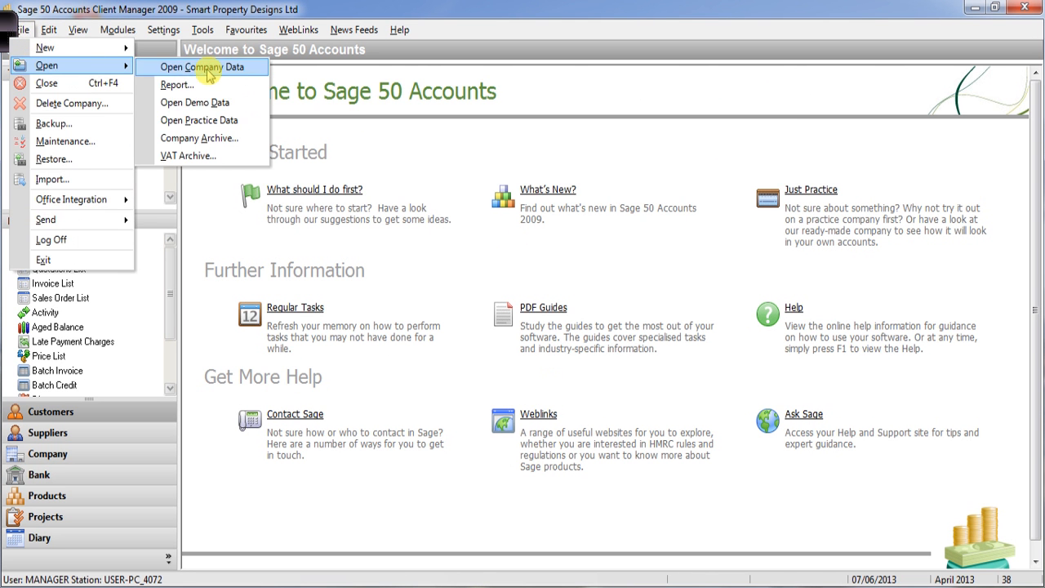
{"action": "left_click", "coordinate": [207, 70]}
{"action": "left_click", "coordinate": [273, 295]}
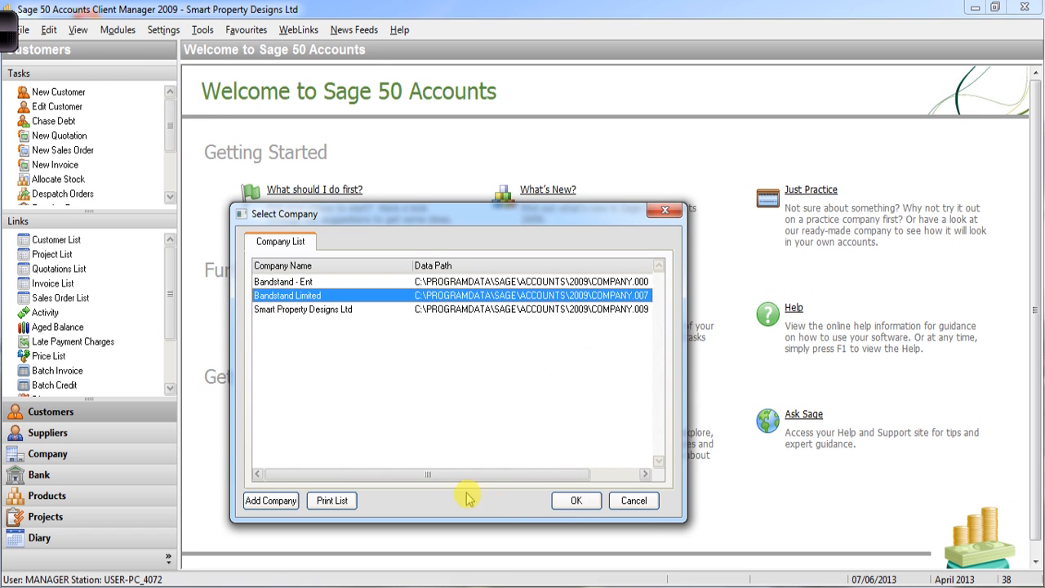
{"action": "left_click", "coordinate": [574, 501]}
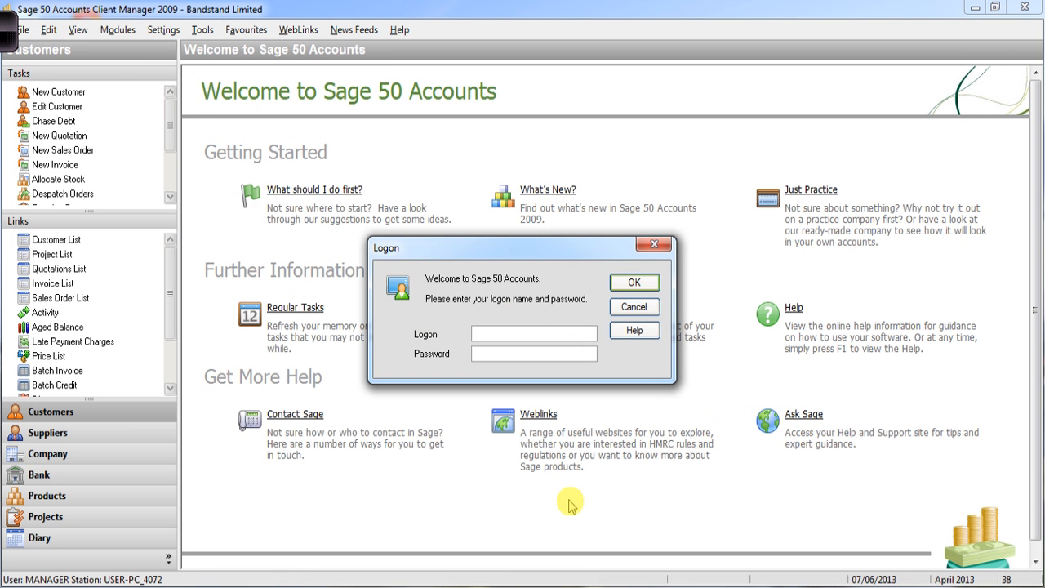
{"action": "type", "text": "manager"}
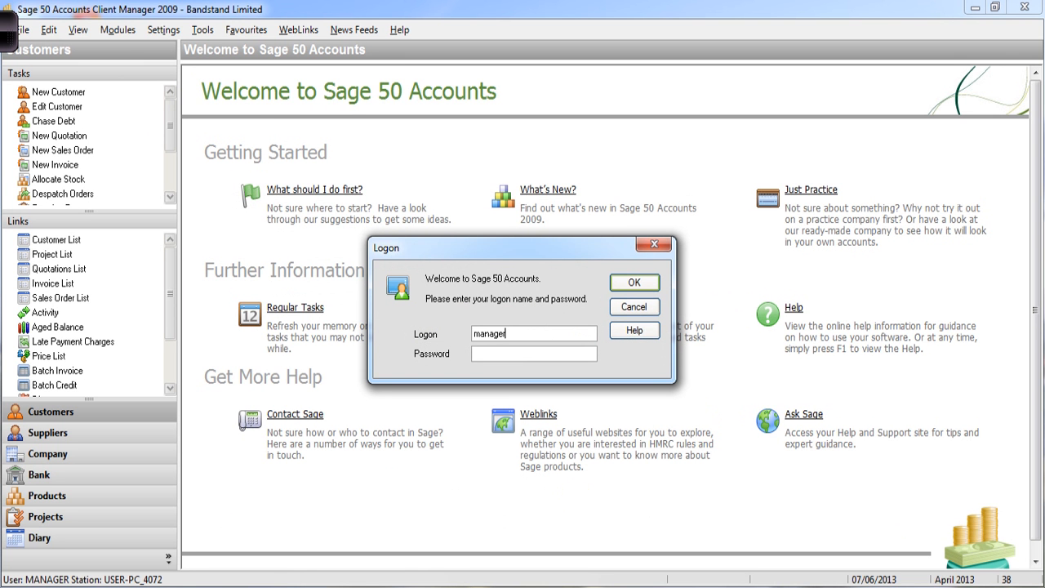
{"action": "left_click", "coordinate": [634, 283]}
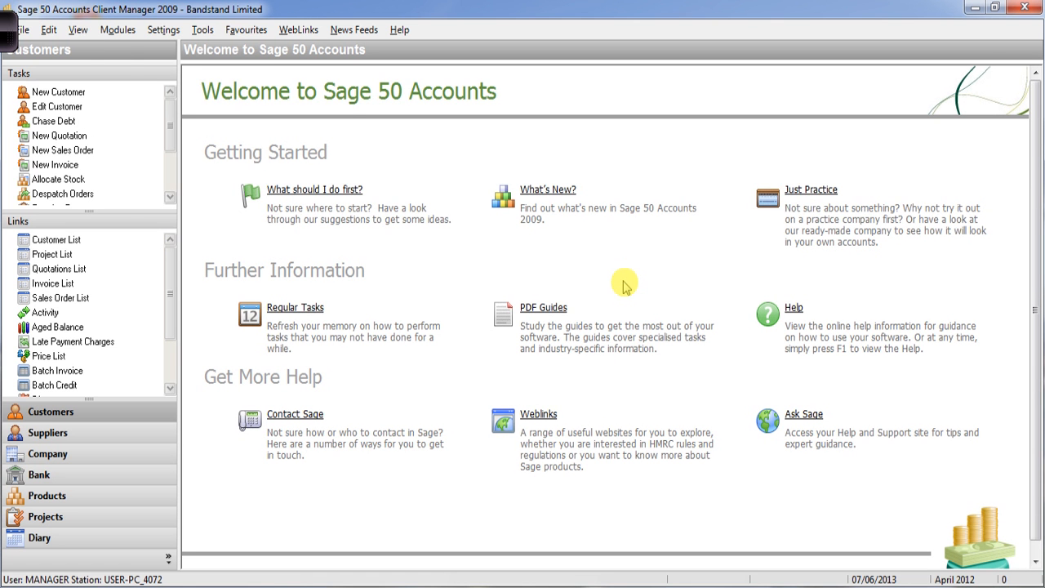
- Open Smart Property Designs Ltd from the Open Company Data list
{"action": "left_click", "coordinate": [32, 32]}
{"action": "mouse_move", "coordinate": [57, 67]}
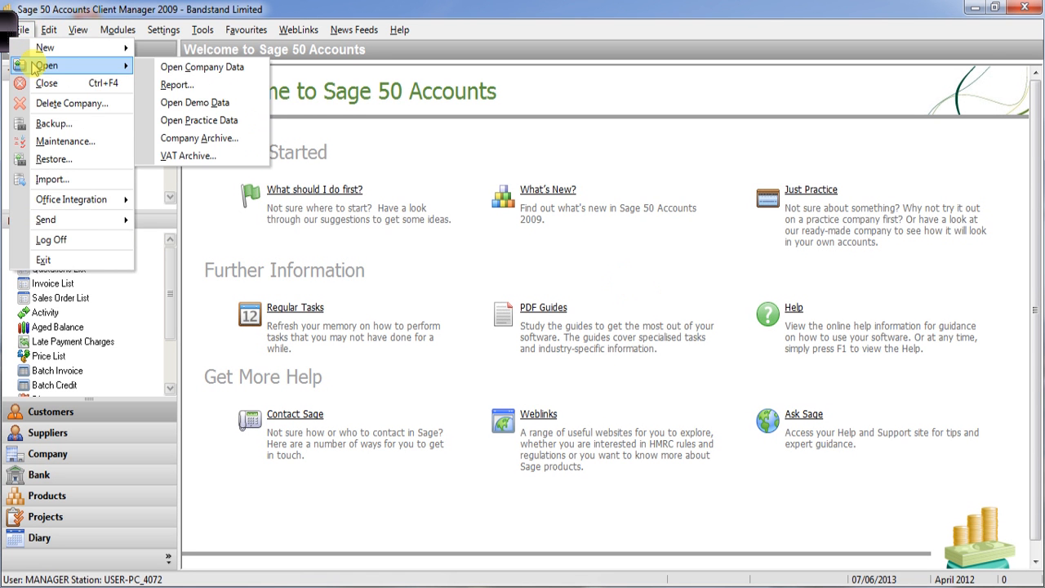
{"action": "left_click", "coordinate": [183, 68]}
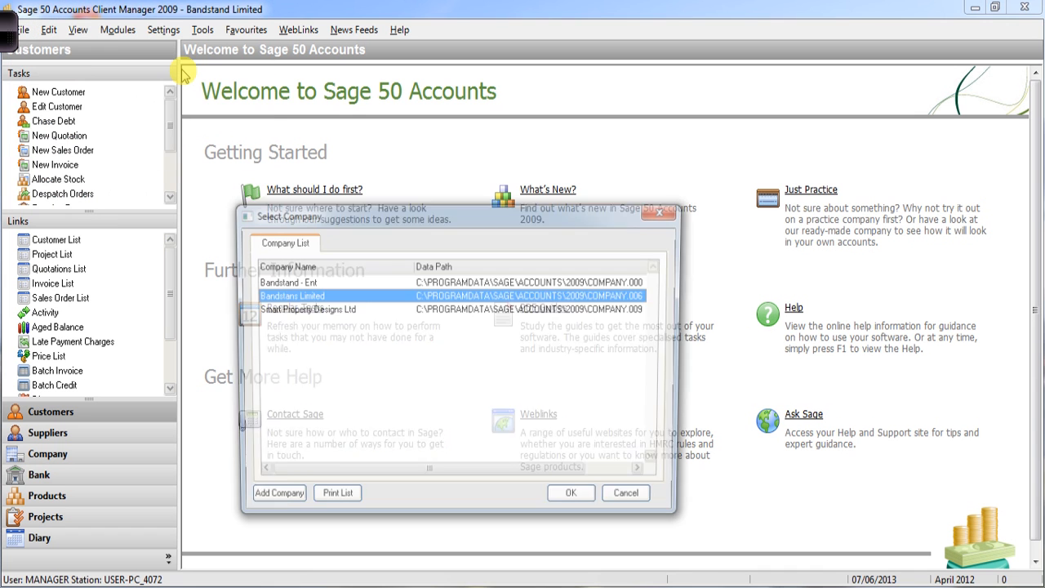
{"action": "left_click", "coordinate": [338, 314]}
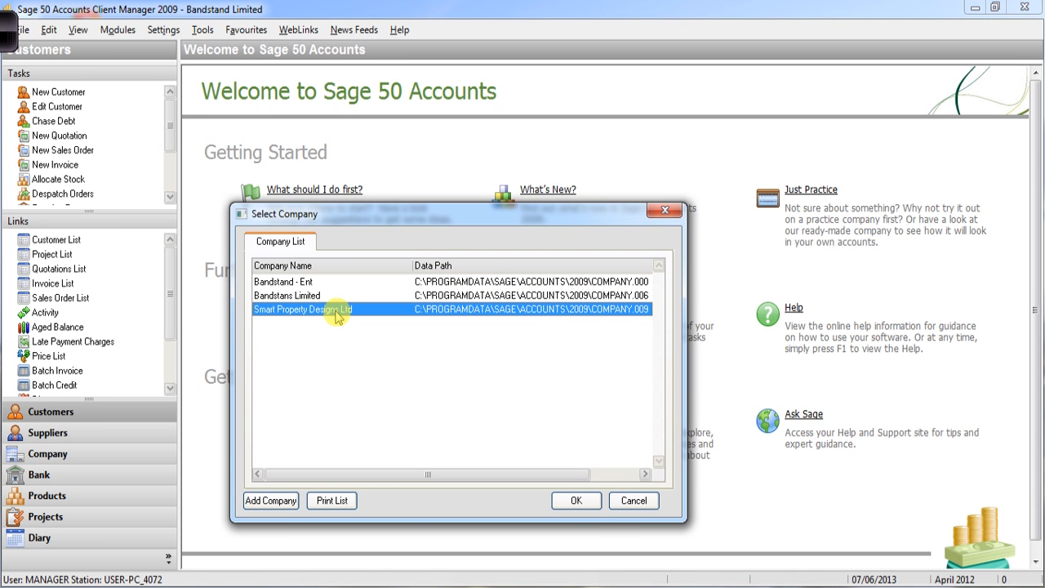
{"action": "left_click", "coordinate": [588, 501]}
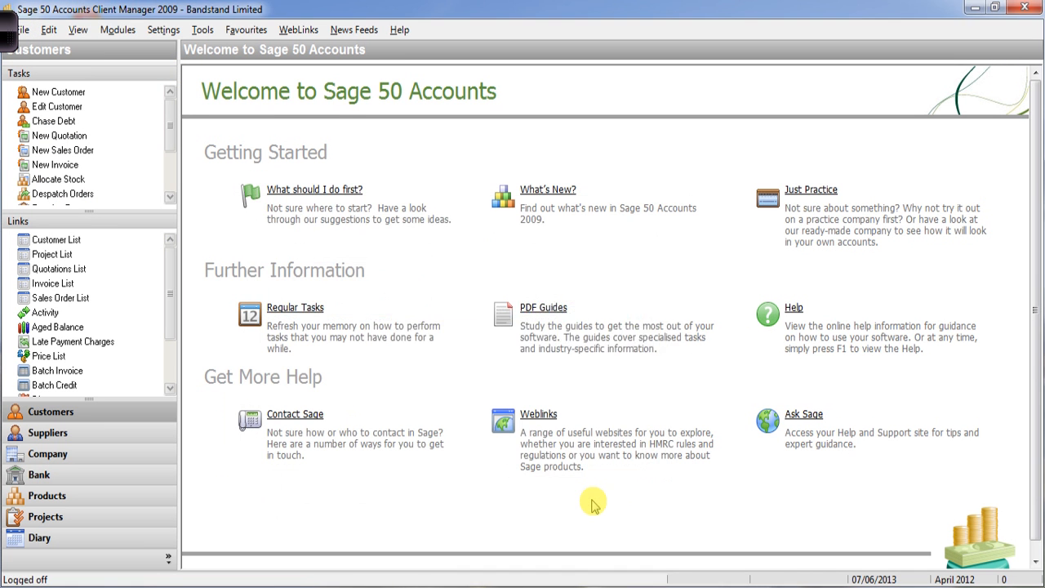
- Log on as manager, dismissing the invalid-password warning and then supplying the password
{"action": "type", "text": "manager"}
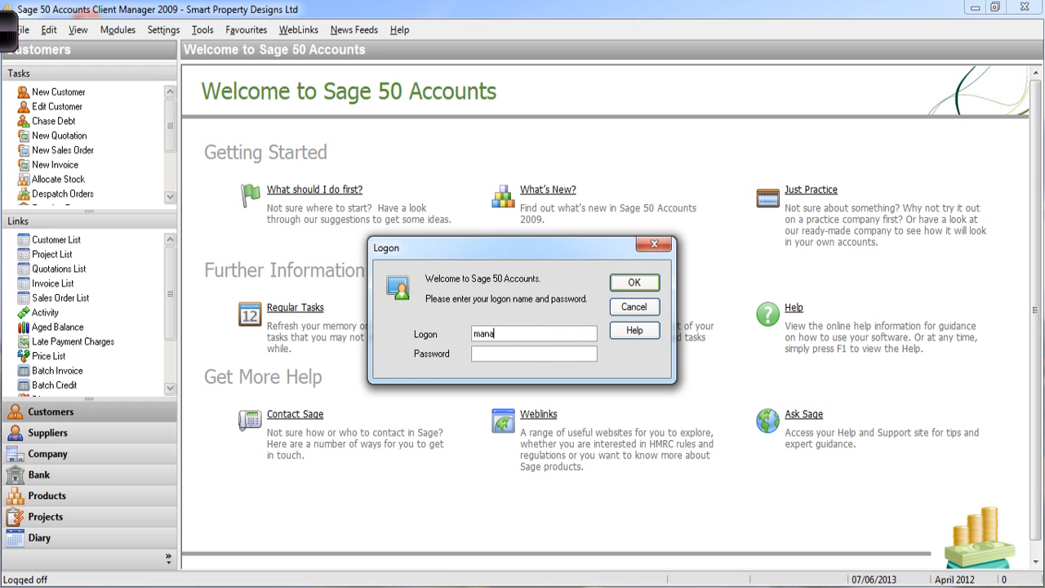
{"action": "left_click", "coordinate": [645, 288]}
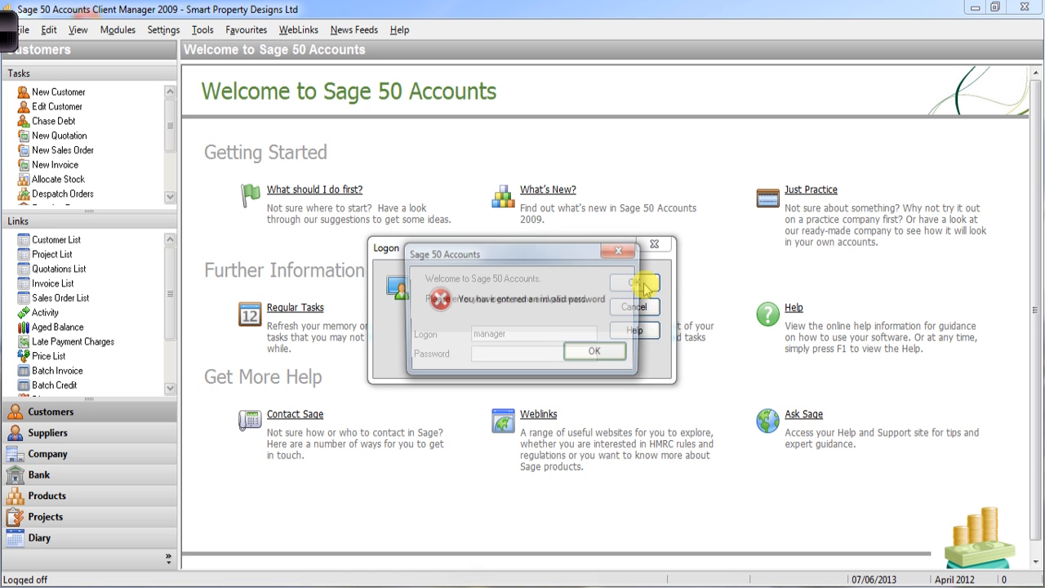
{"action": "left_click", "coordinate": [597, 353]}
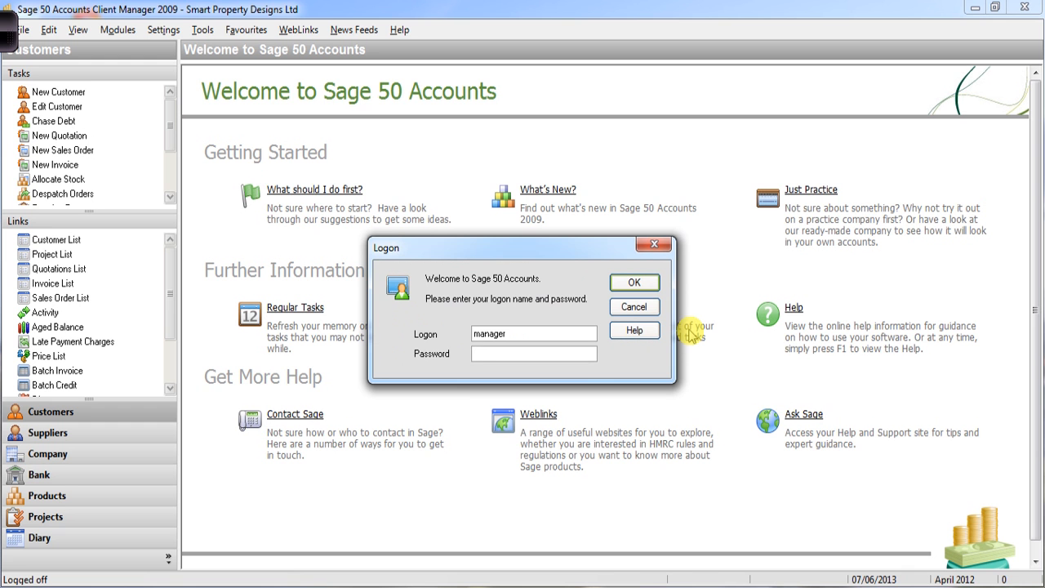
{"action": "type", "text": "*****"}
{"action": "left_click", "coordinate": [647, 287]}
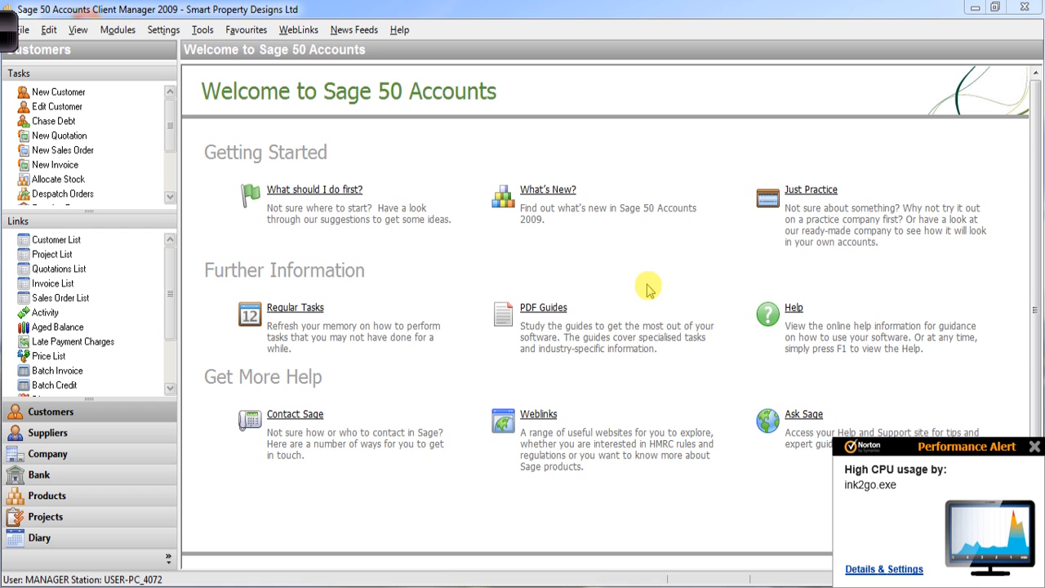
- Dismiss the Norton Performance Alert pop-up with its close button
{"action": "left_click", "coordinate": [1035, 447]}
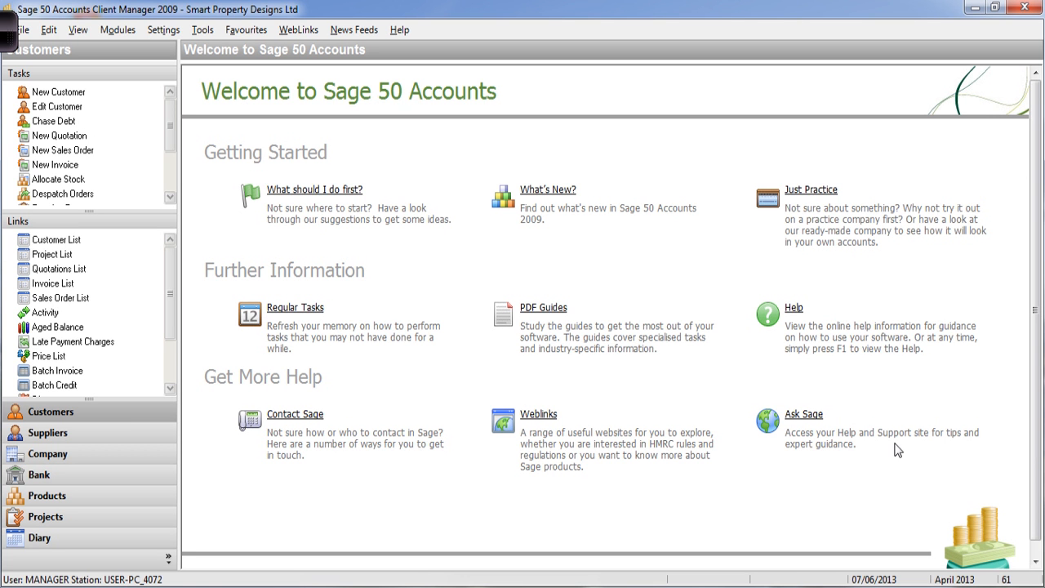
- Open User Access Rights from the Settings menu
{"action": "left_click", "coordinate": [171, 39]}
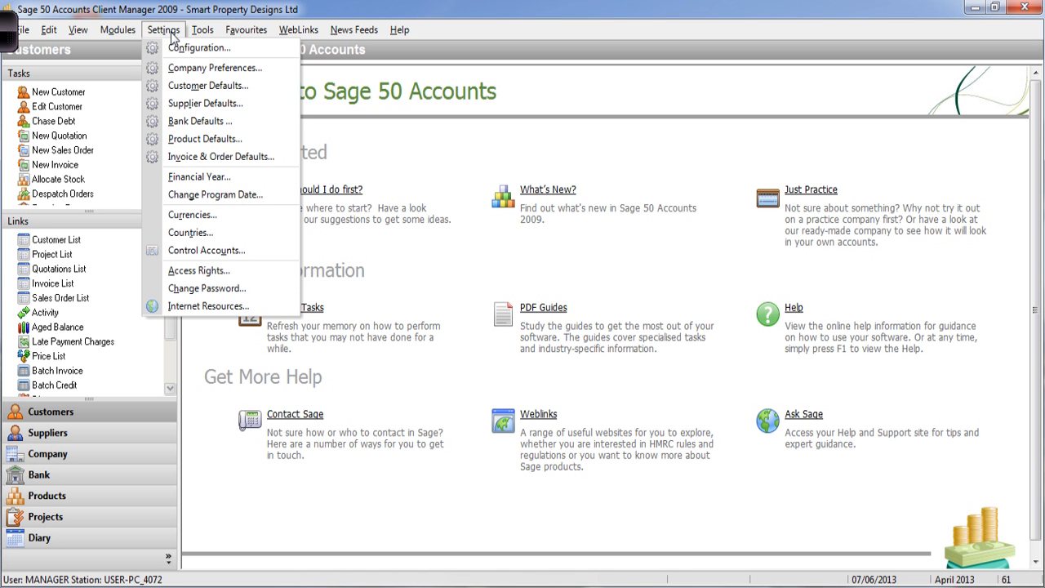
{"action": "left_click", "coordinate": [225, 278]}
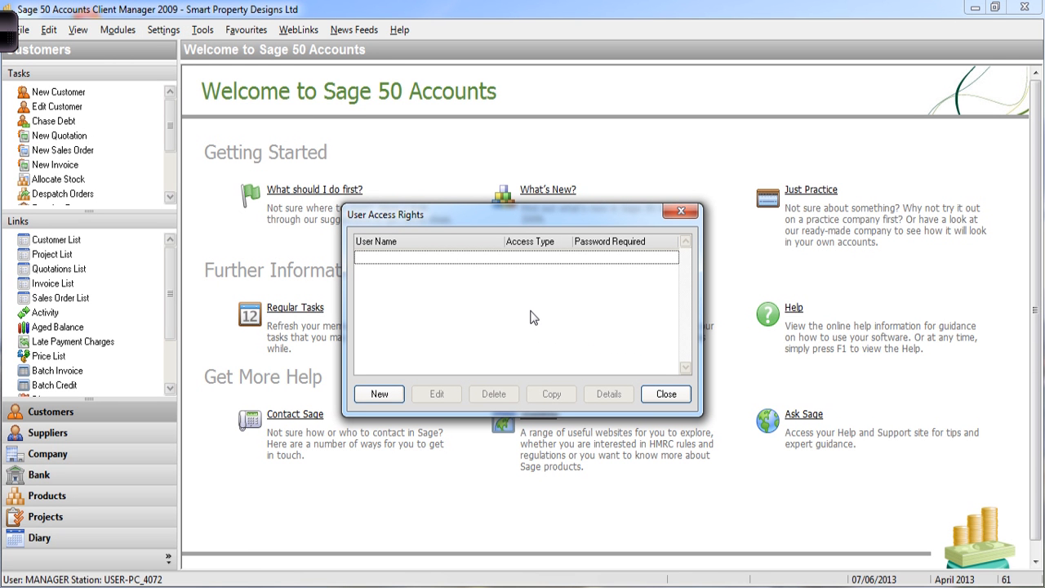
- Create a new user with the new user's logon name, save it and close the form
{"action": "left_click", "coordinate": [377, 394]}
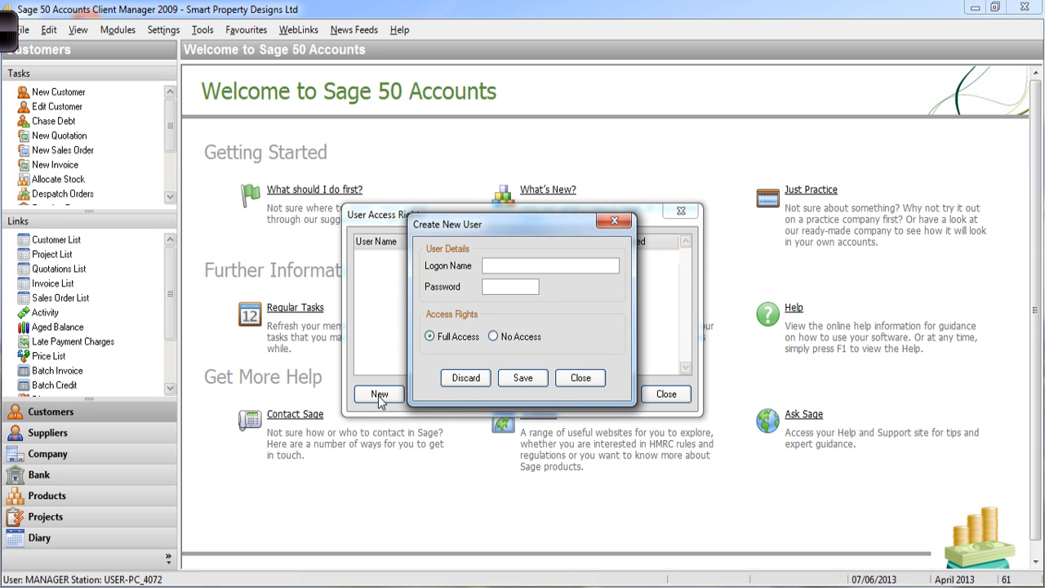
{"action": "left_click_drag", "start_coordinate": [494, 226], "coordinate": [593, 236]}
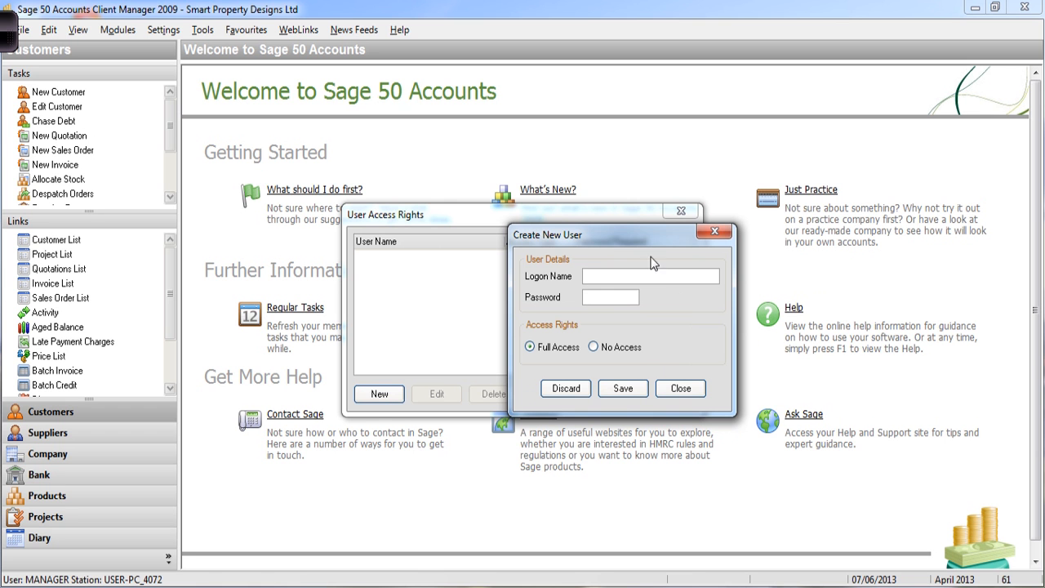
{"action": "type", "text": "Lydienne"}
{"action": "left_click", "coordinate": [625, 389]}
{"action": "left_click", "coordinate": [686, 391]}
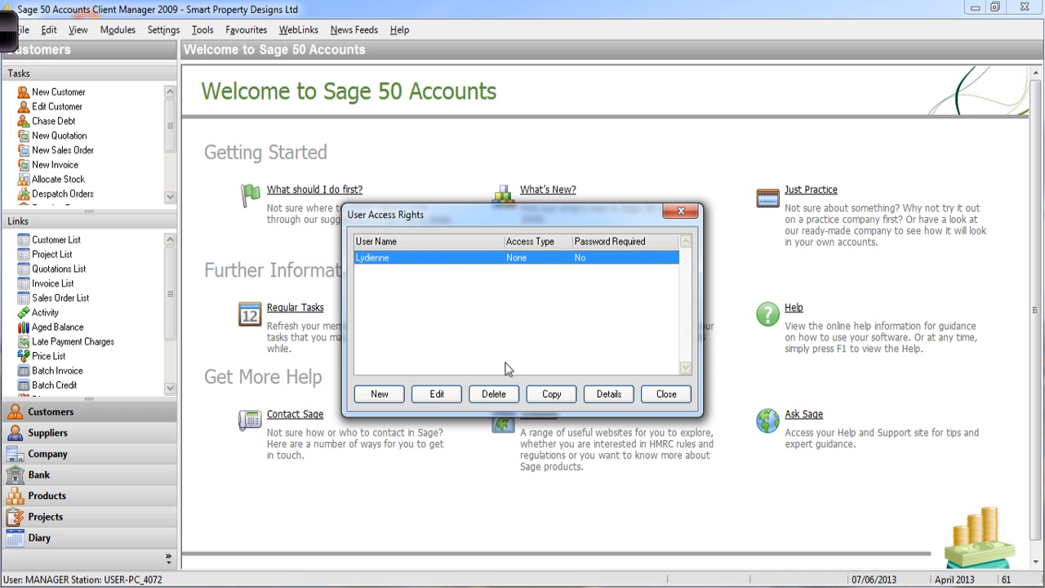
{"action": "left_click", "coordinate": [438, 394]}
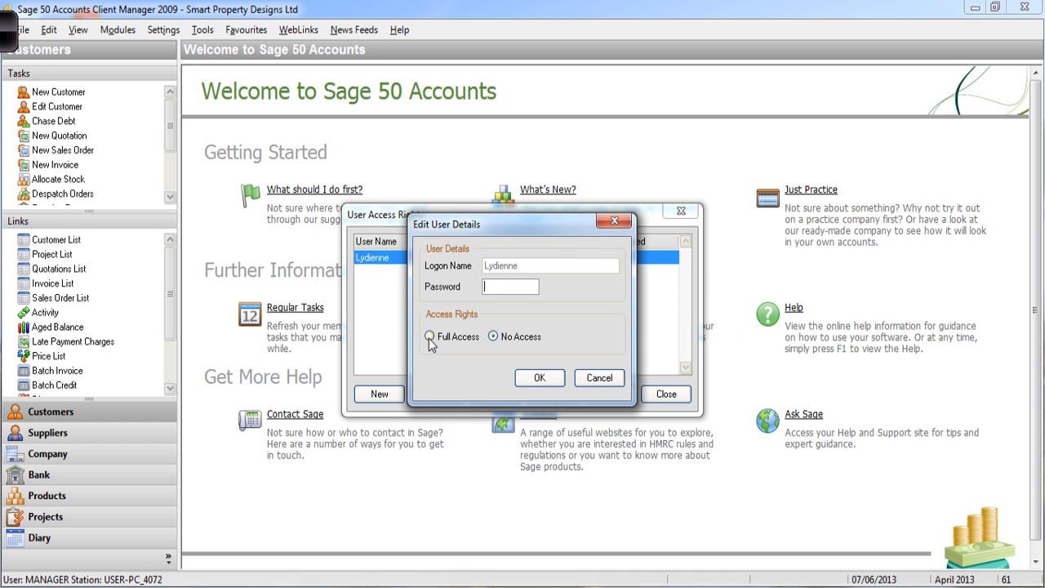
{"action": "left_click", "coordinate": [548, 377]}
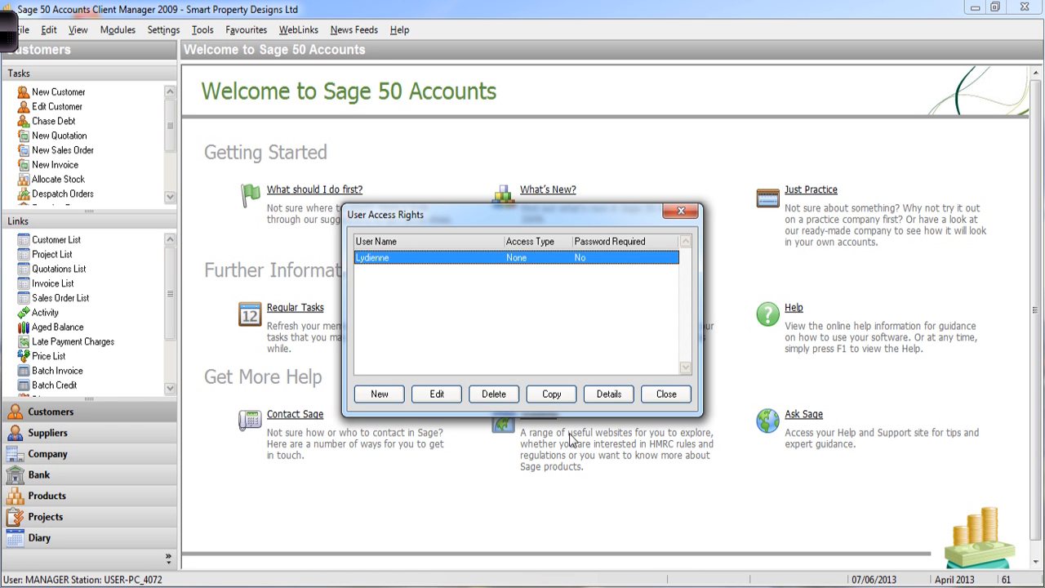
- Open the new user's access details, select Suppliers, and bring up the Modules option list
{"action": "left_click", "coordinate": [608, 394]}
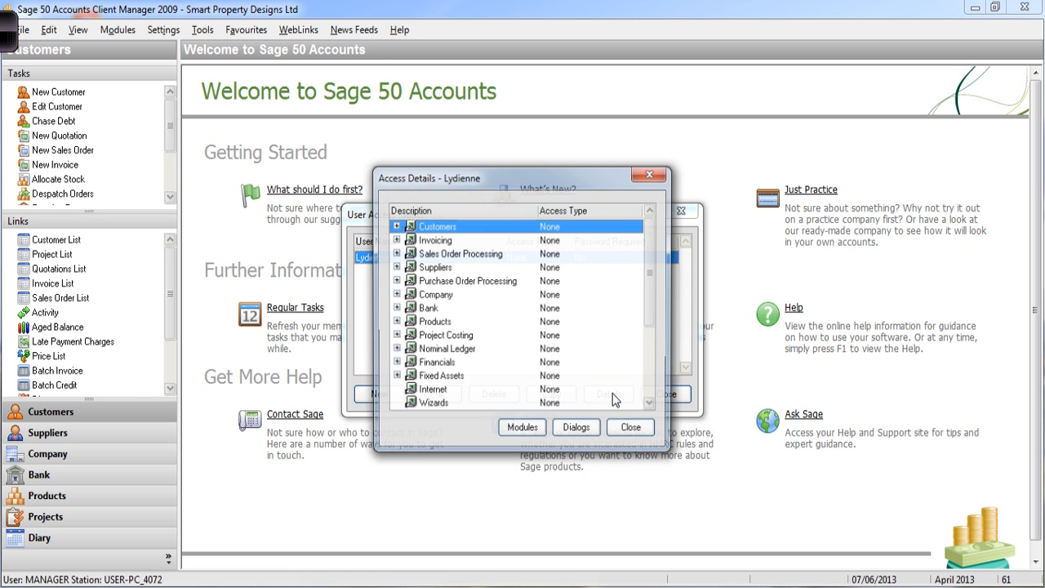
{"action": "left_click_drag", "start_coordinate": [554, 189], "coordinate": [677, 206]}
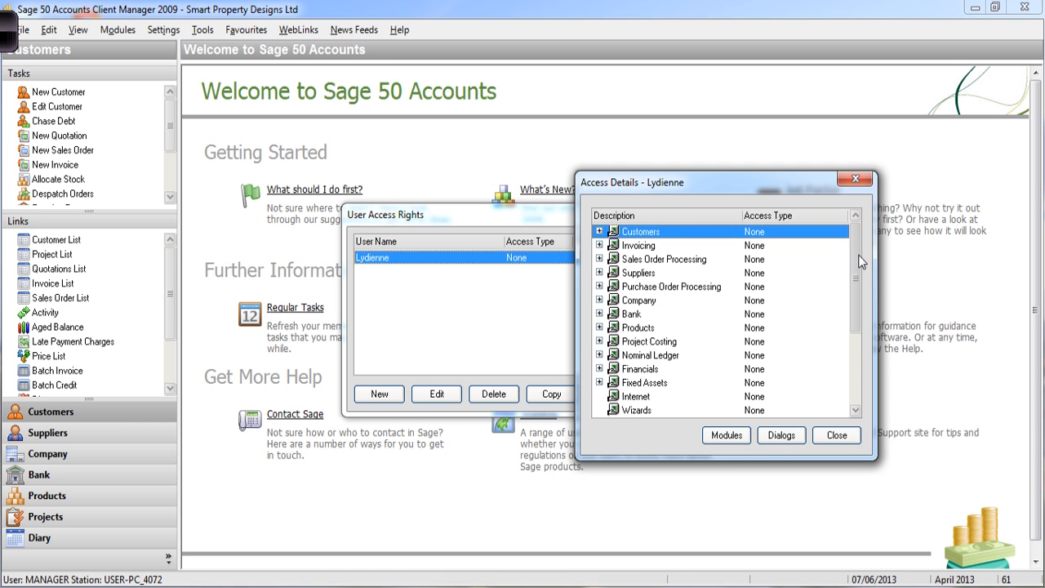
{"action": "mouse_move", "coordinate": [858, 258]}
{"action": "left_mouse_down"}
{"action": "mouse_move", "coordinate": [857, 356]}
{"action": "mouse_move", "coordinate": [854, 260]}
{"action": "left_mouse_up"}
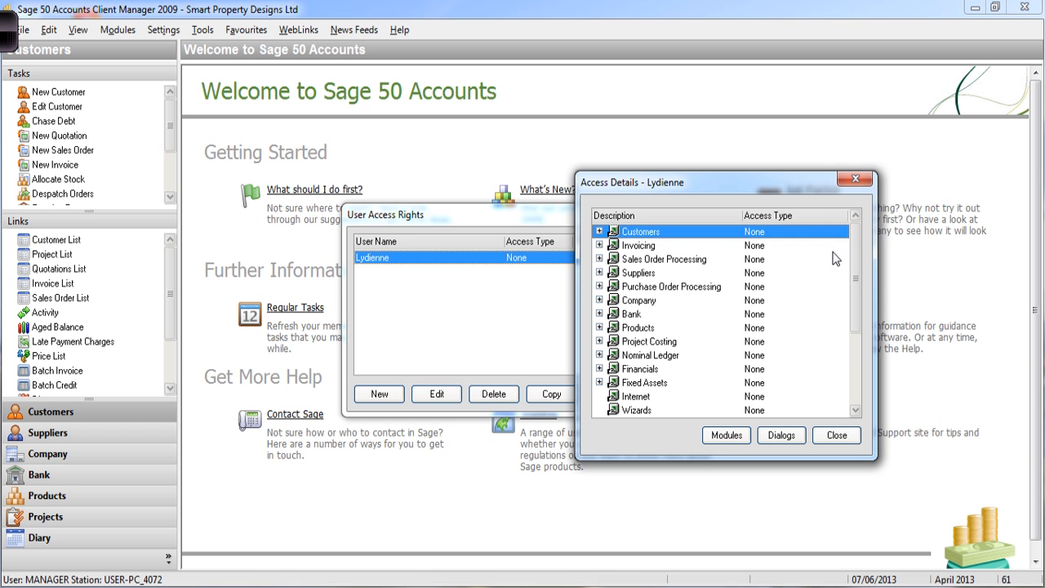
{"action": "left_click", "coordinate": [642, 276]}
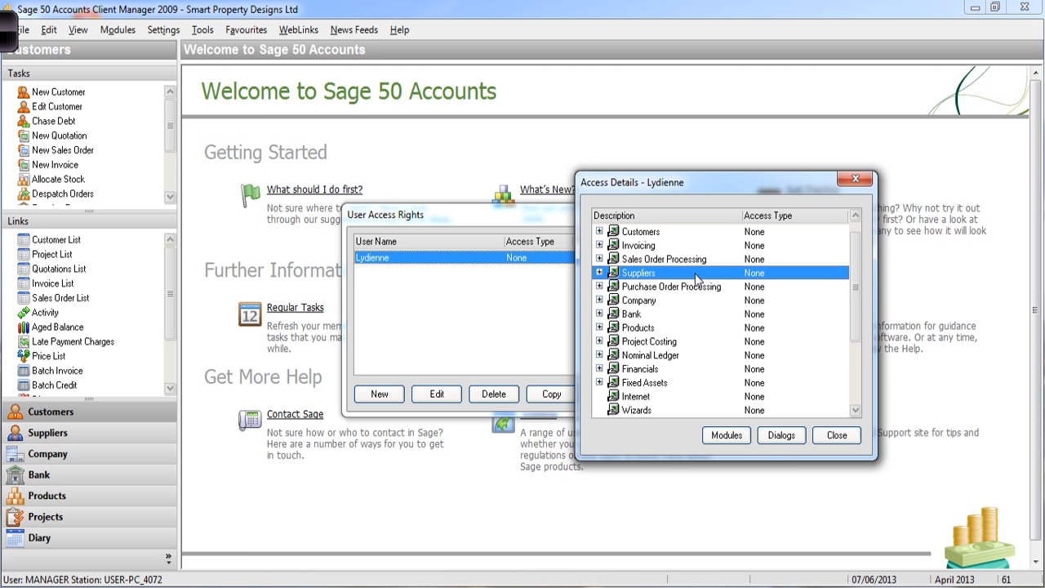
{"action": "left_click", "coordinate": [733, 438]}
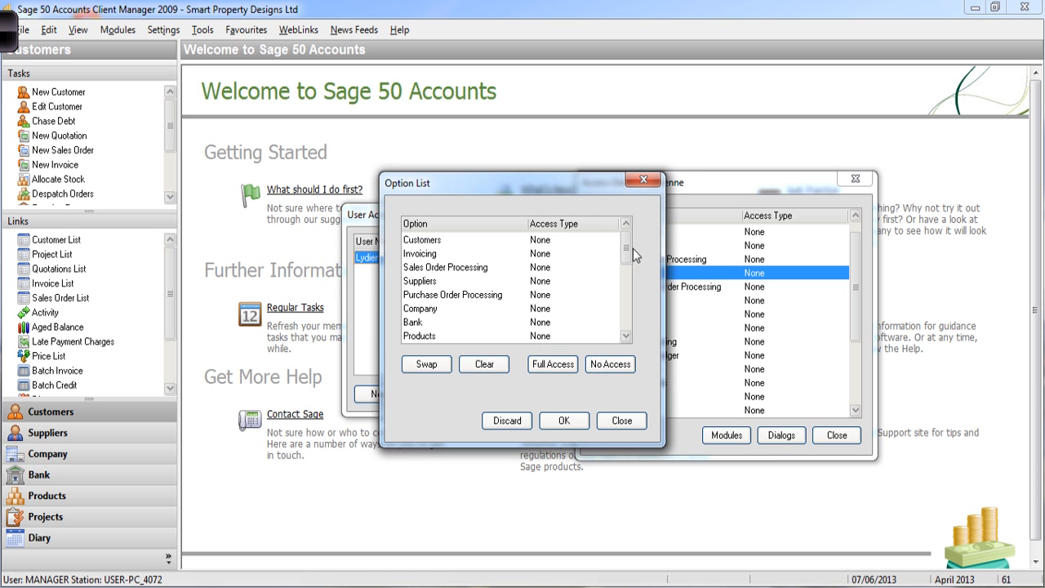
- Grant the new user Full access to Suppliers and Bank and confirm, leaving overall access Partial
{"action": "left_click_drag", "start_coordinate": [573, 189], "coordinate": [486, 187]}
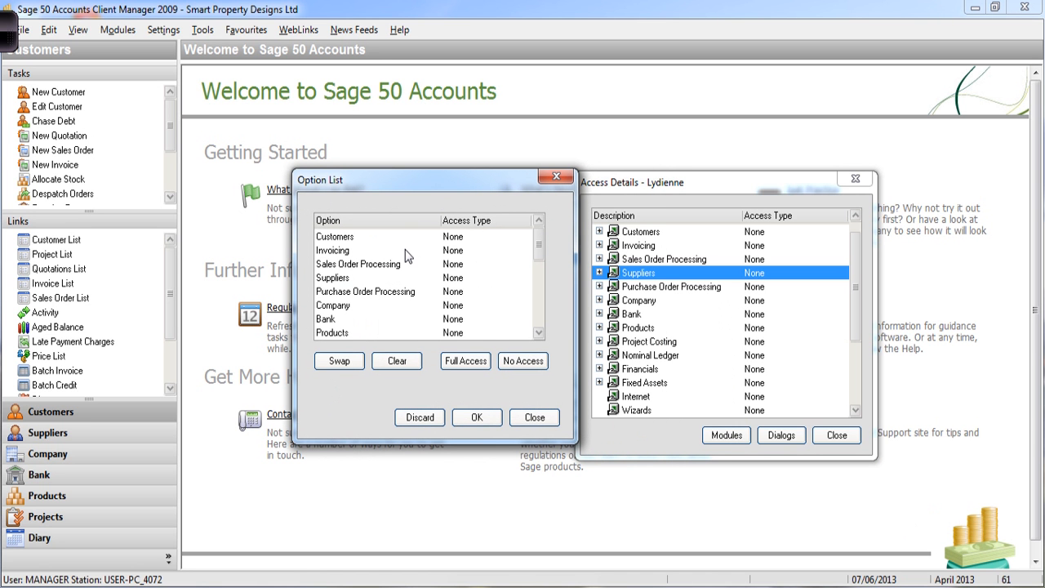
{"action": "left_click", "coordinate": [360, 280]}
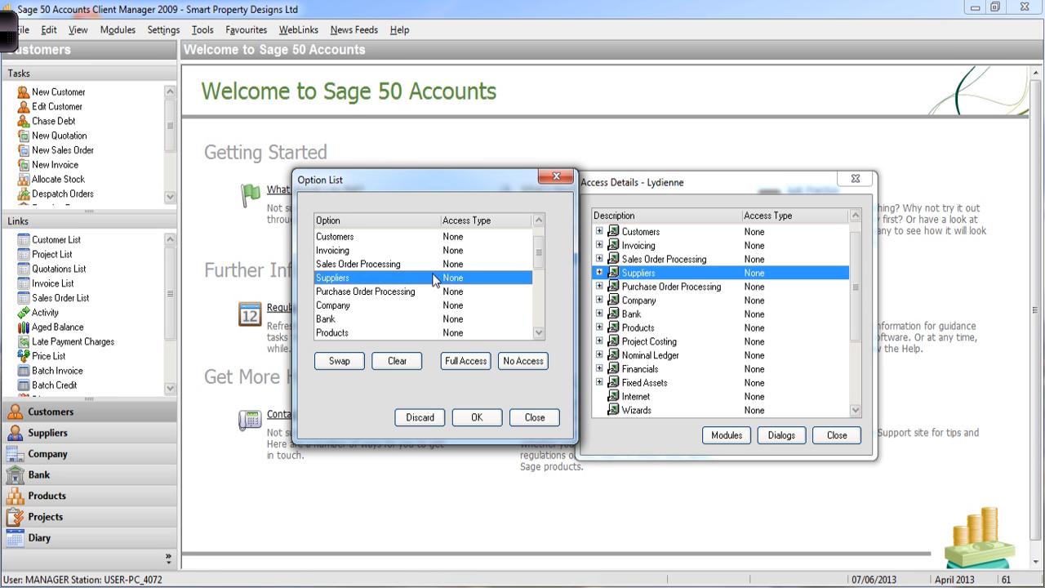
{"action": "left_click", "coordinate": [460, 365]}
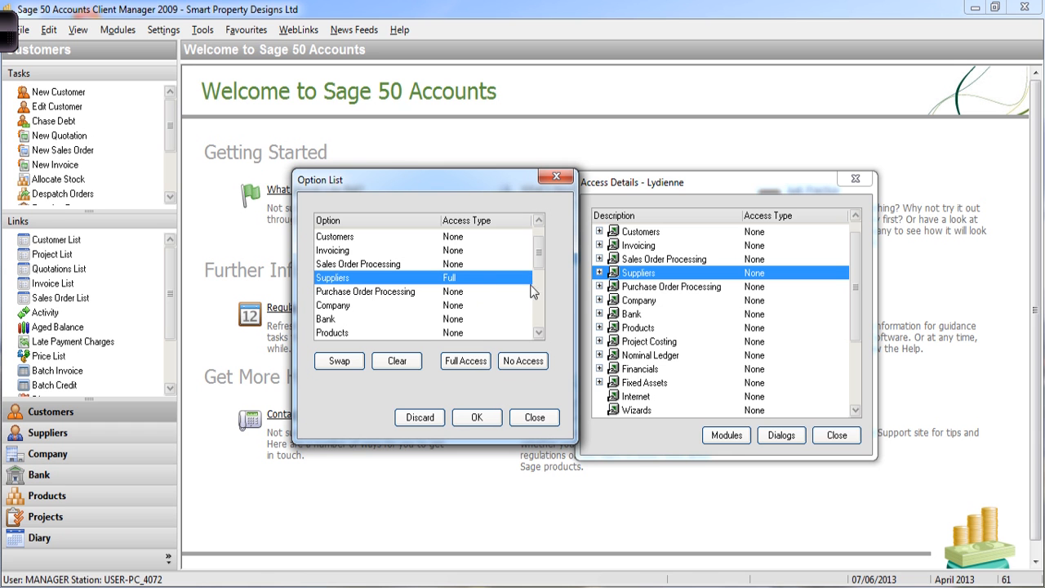
{"action": "left_click", "coordinate": [539, 334]}
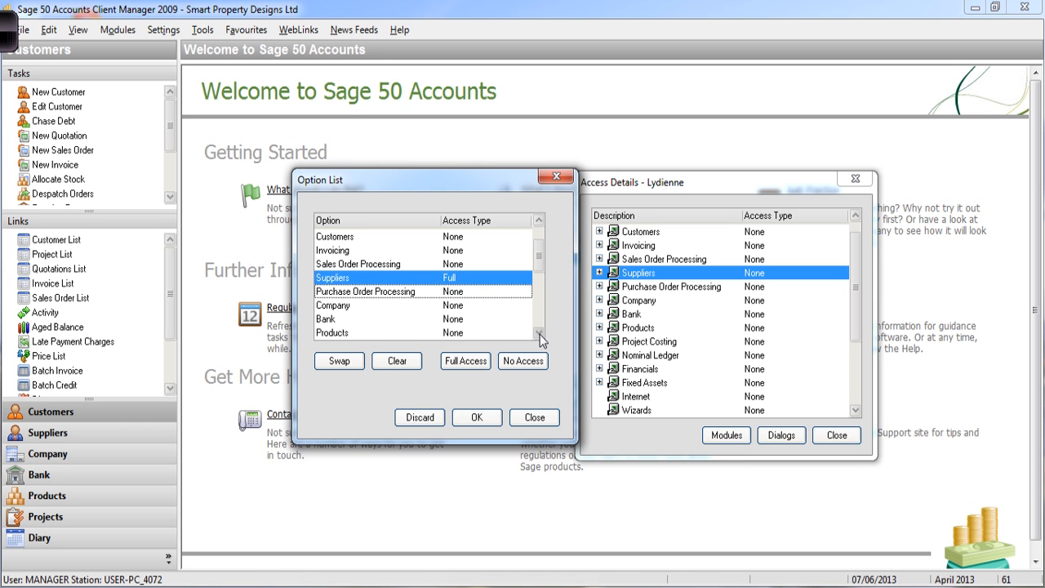
{"action": "left_click", "coordinate": [540, 334]}
{"action": "left_click", "coordinate": [539, 334]}
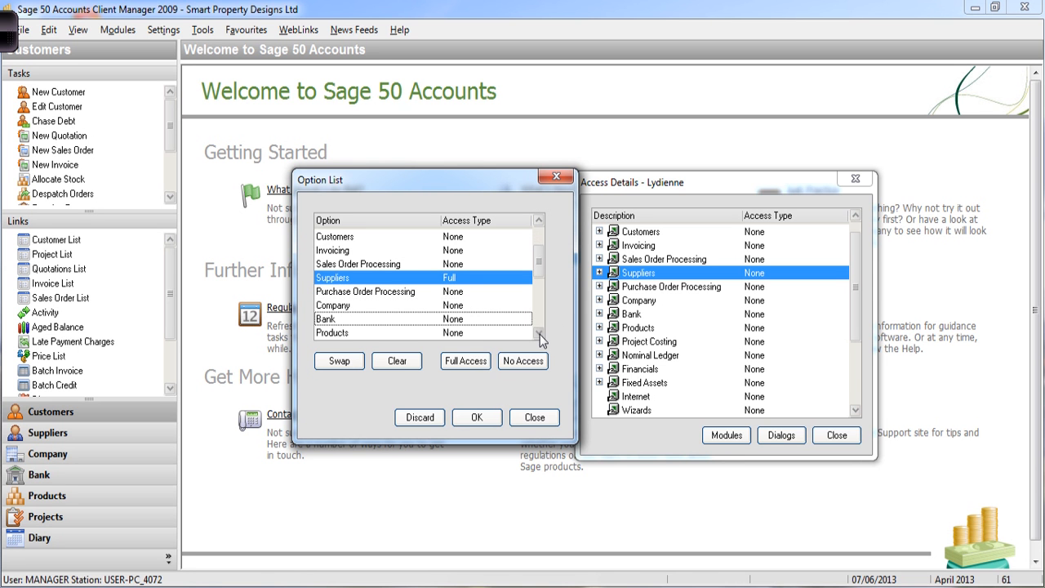
{"action": "left_click", "coordinate": [335, 319]}
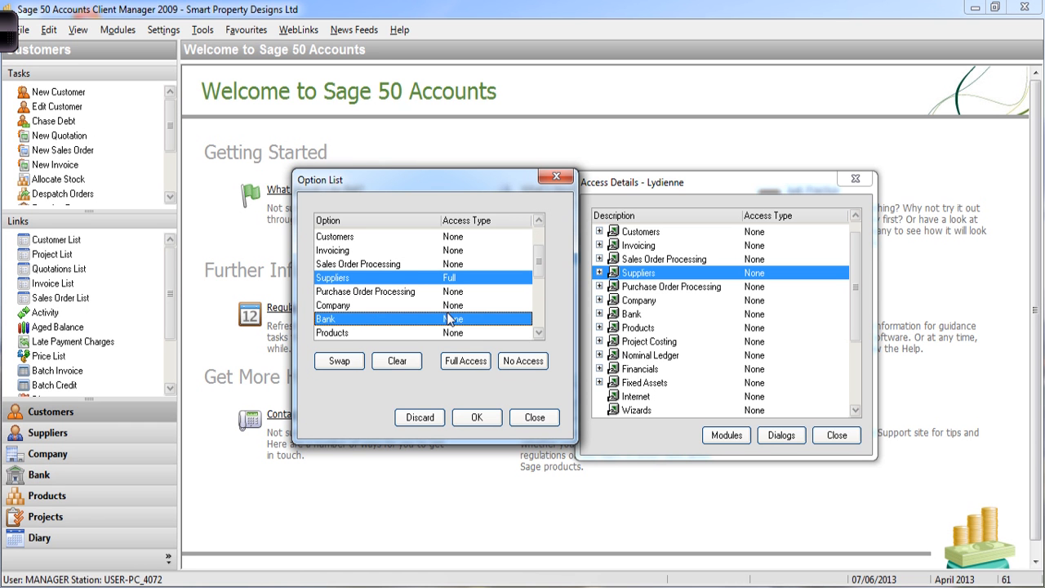
{"action": "left_click", "coordinate": [462, 363]}
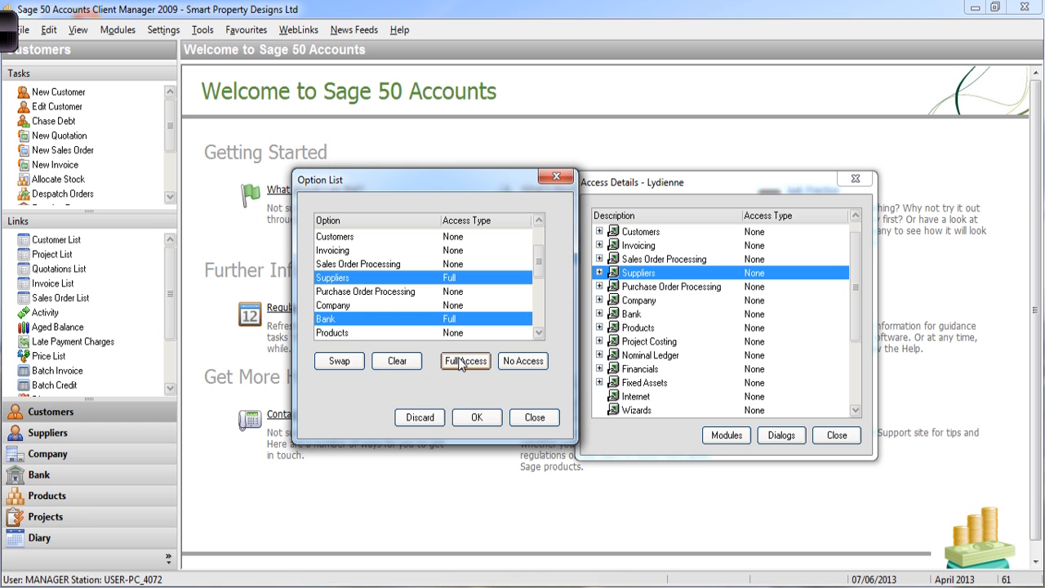
{"action": "left_click", "coordinate": [475, 418]}
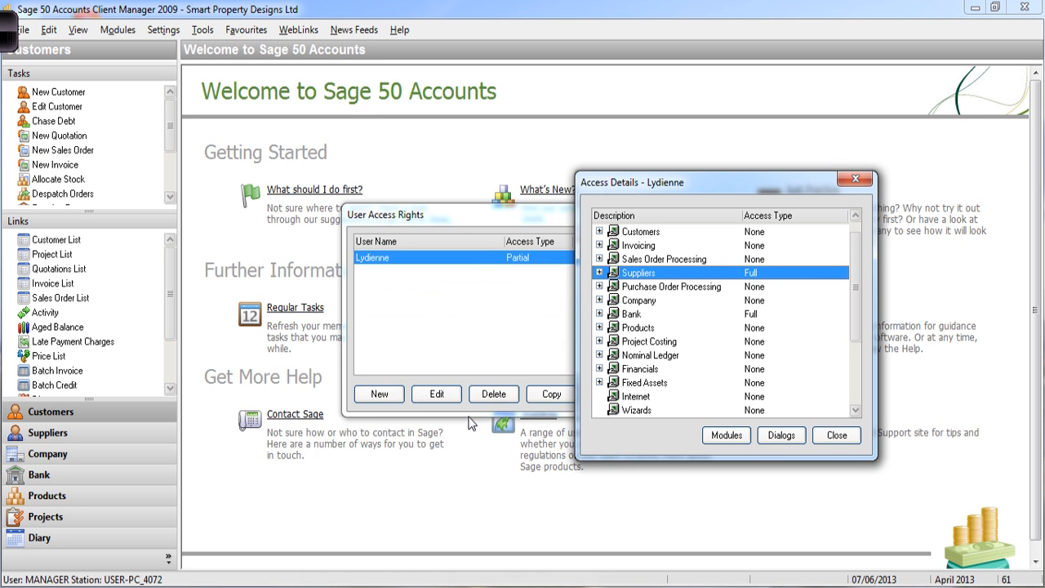
- Close the new user's Access Details dialog to return to the User Access Rights list
{"action": "left_click", "coordinate": [829, 437]}
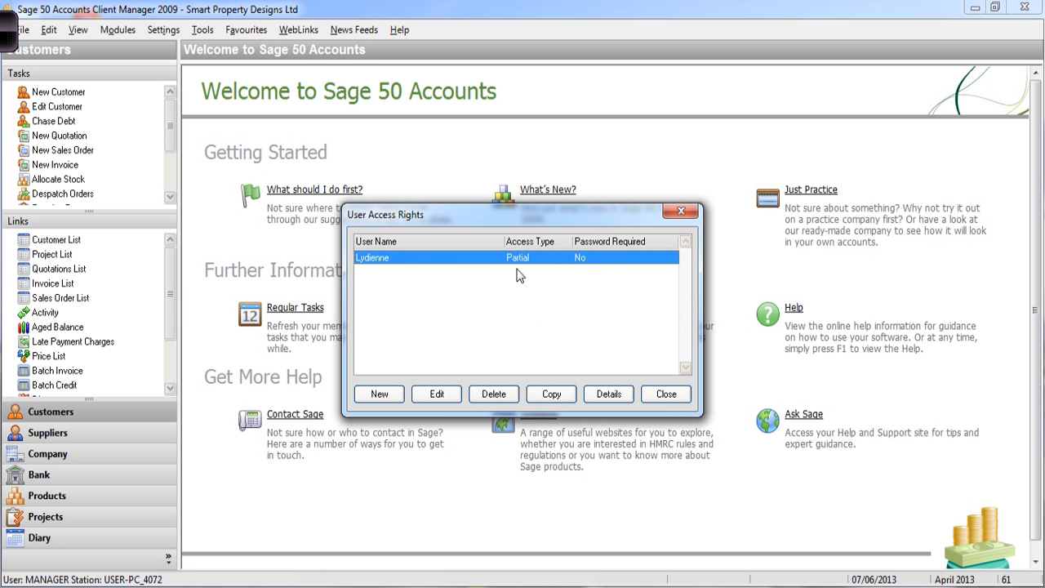
- Reopen the new user's access details and inspect the Customers areas
{"action": "left_click", "coordinate": [607, 395]}
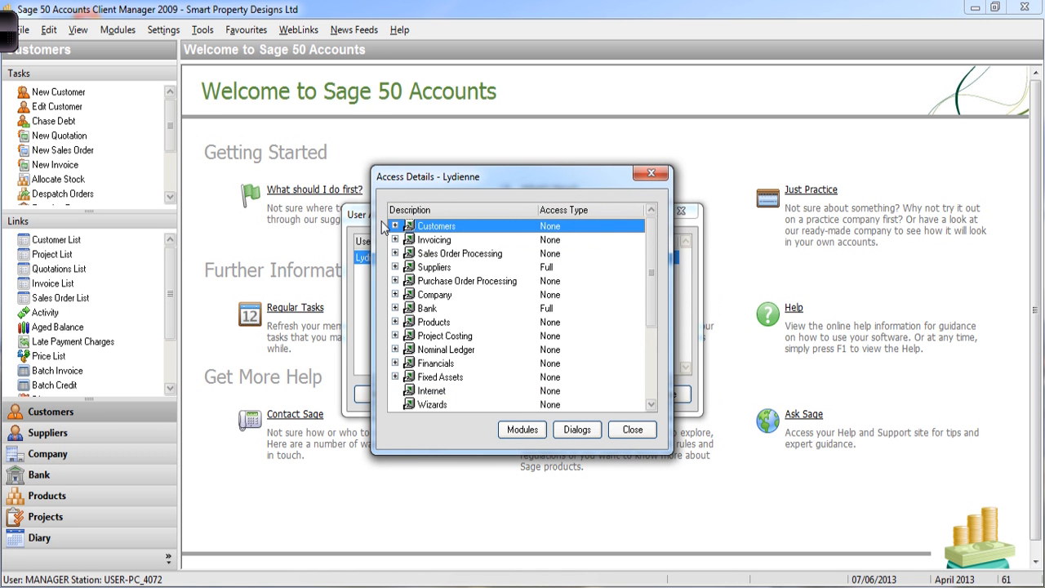
{"action": "left_click", "coordinate": [394, 226]}
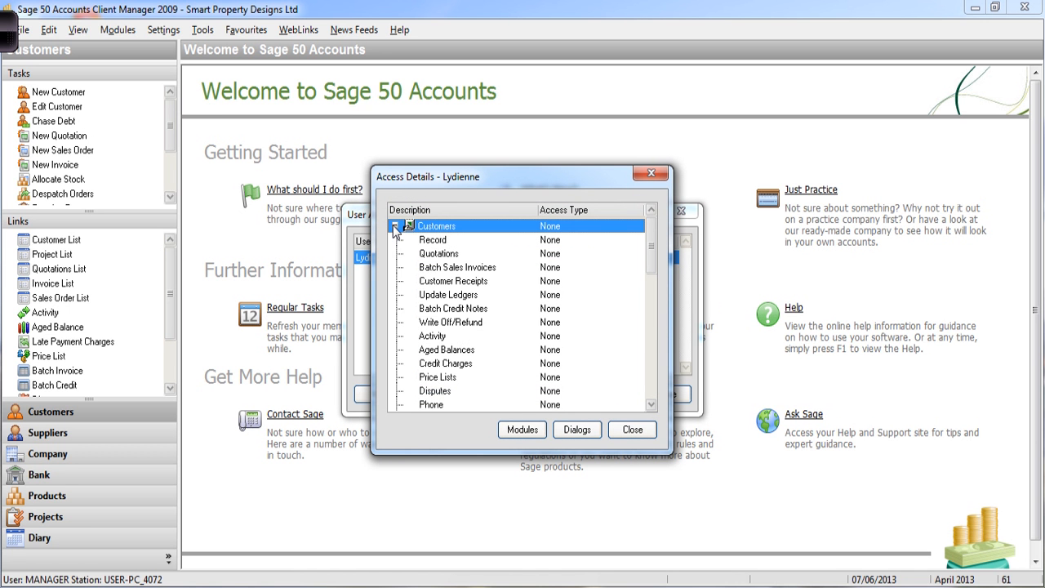
{"action": "left_click", "coordinate": [395, 226]}
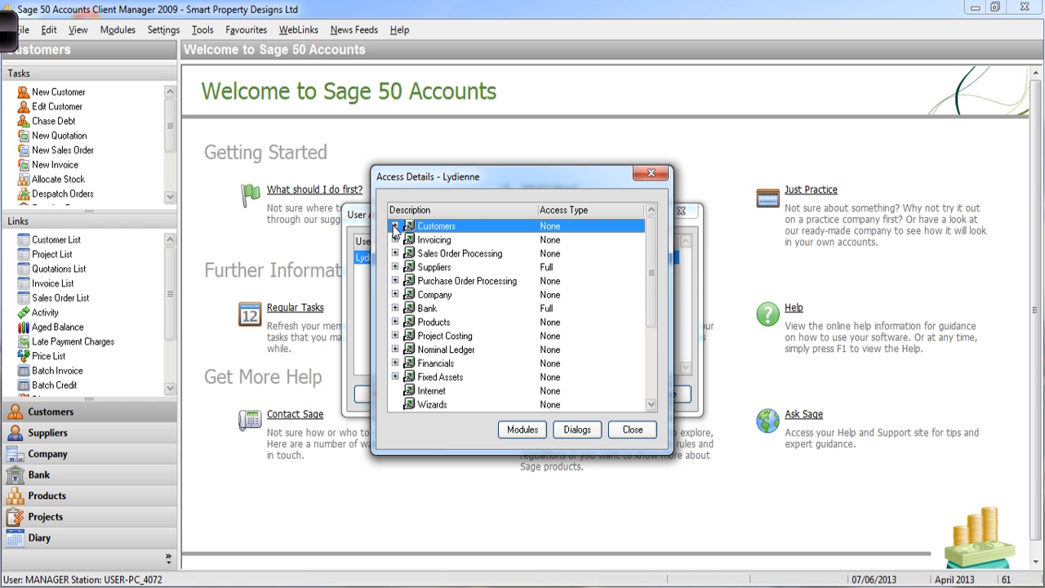
- Set Customers, Invoicing and Sales Order Processing to Full access, confirm, and close the details
{"action": "left_click", "coordinate": [521, 430]}
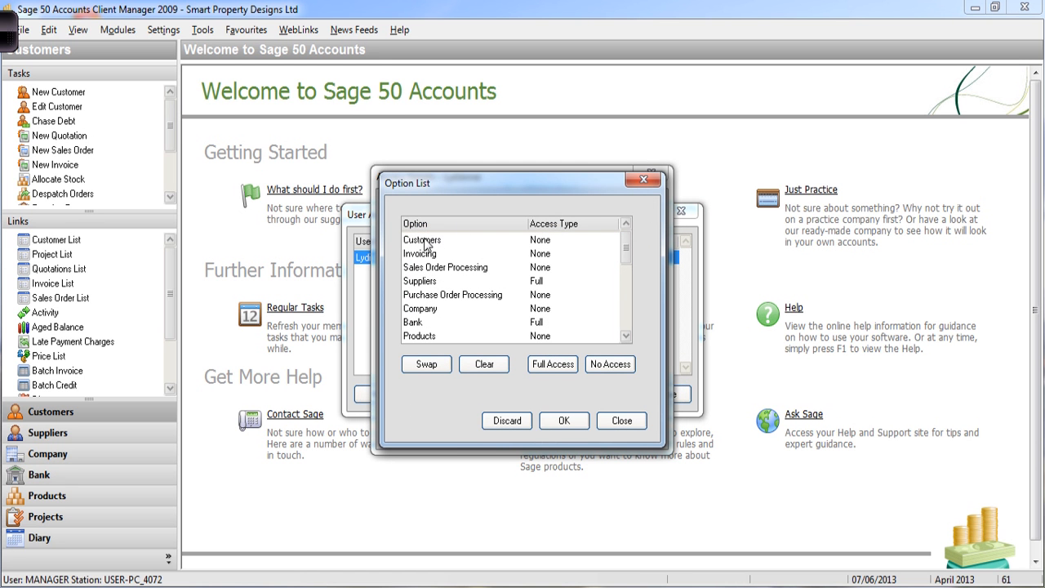
{"action": "left_click", "coordinate": [424, 242]}
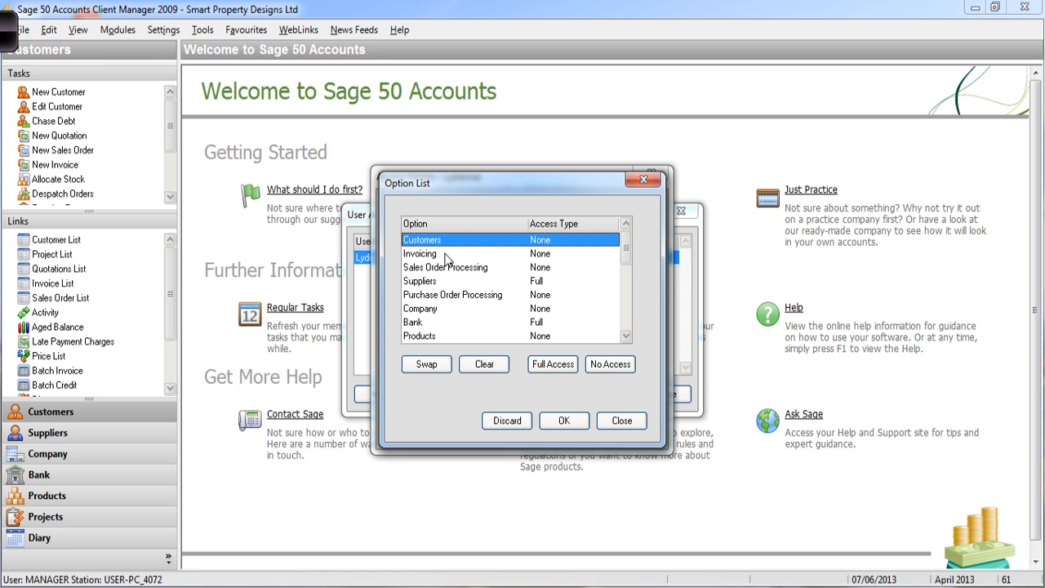
{"action": "left_click", "coordinate": [447, 255], "text": "ctrl"}
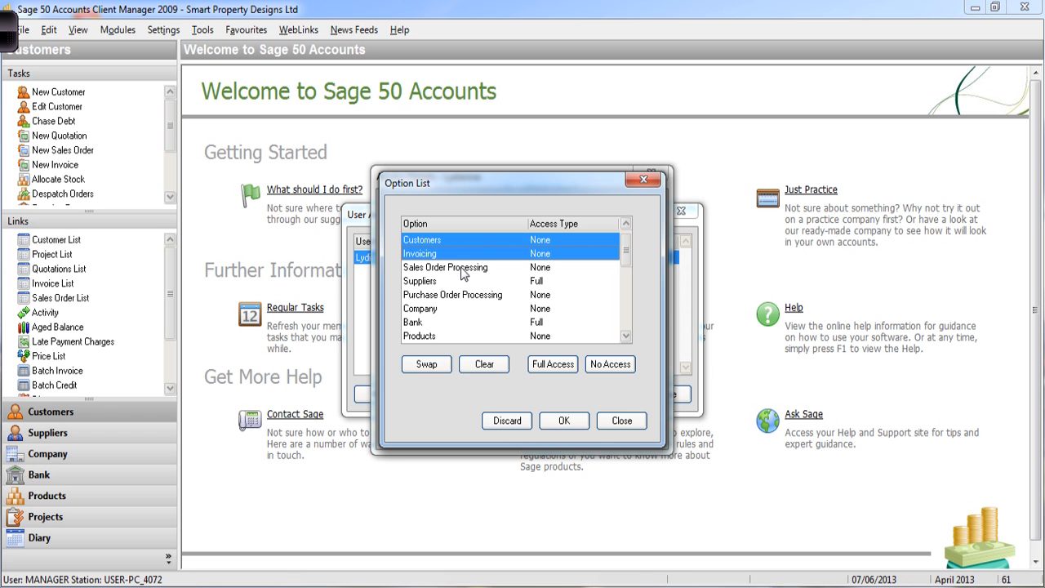
{"action": "left_click", "coordinate": [462, 269], "text": "ctrl"}
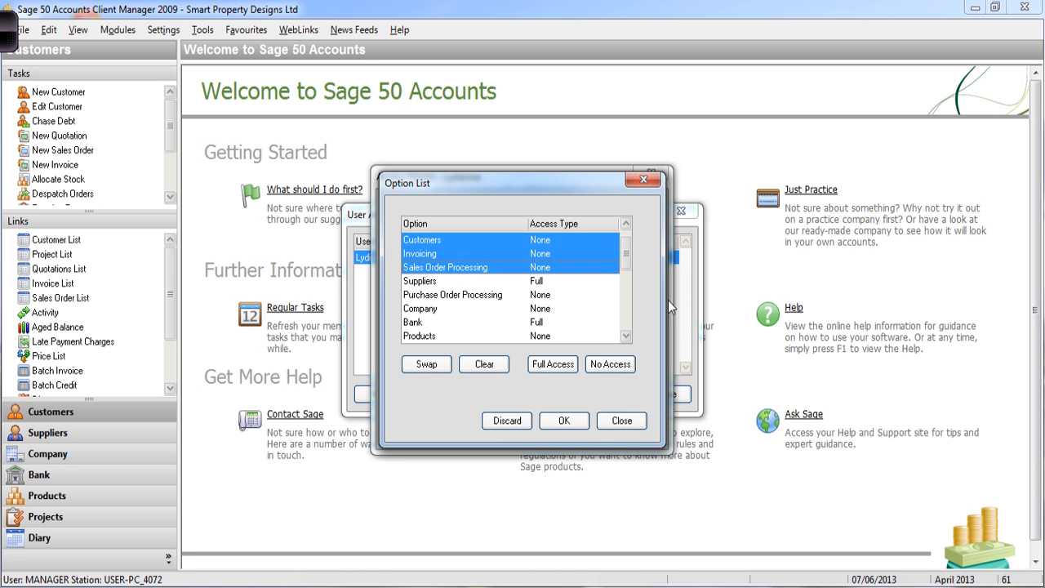
{"action": "left_click", "coordinate": [554, 365]}
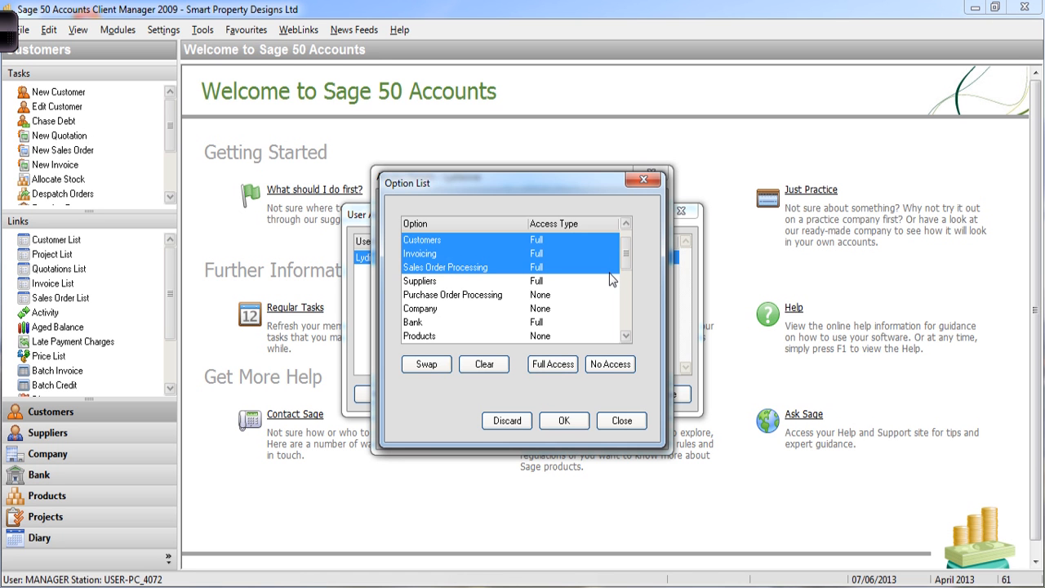
{"action": "left_click", "coordinate": [559, 421]}
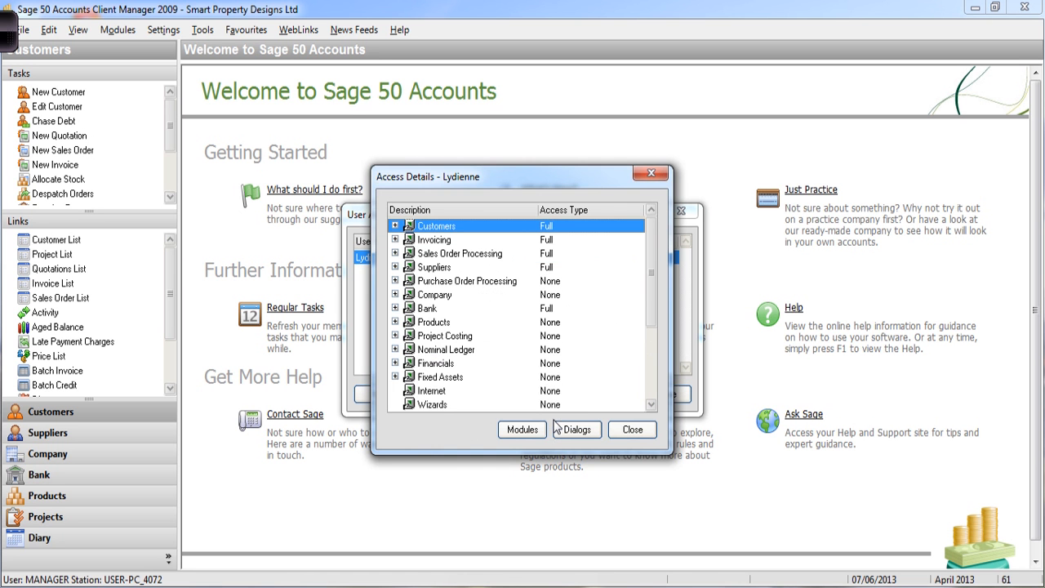
{"action": "left_click", "coordinate": [633, 429]}
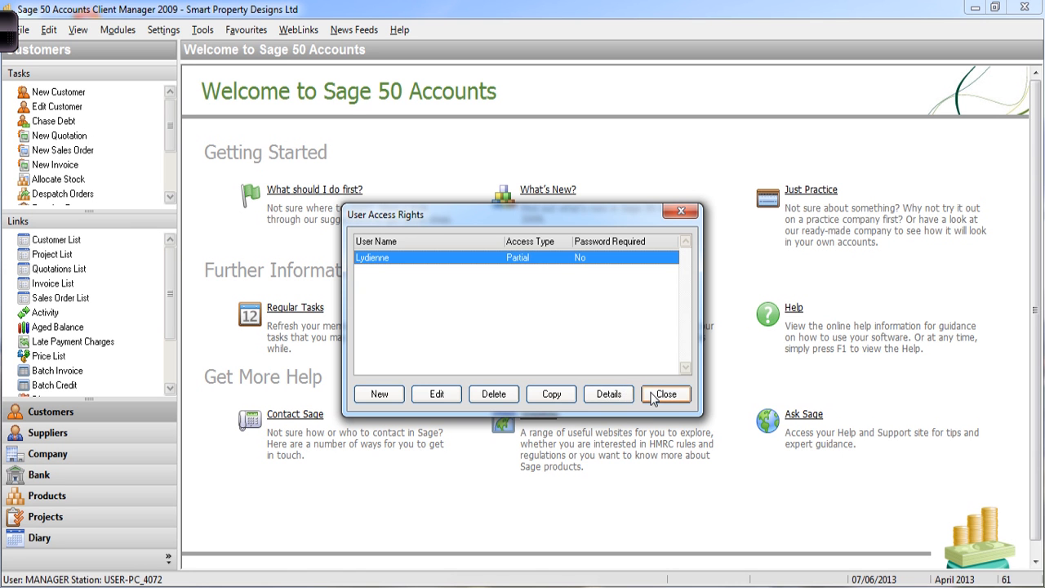
- Close the User Access Rights window to return to the Welcome page
{"action": "left_click", "coordinate": [663, 395]}
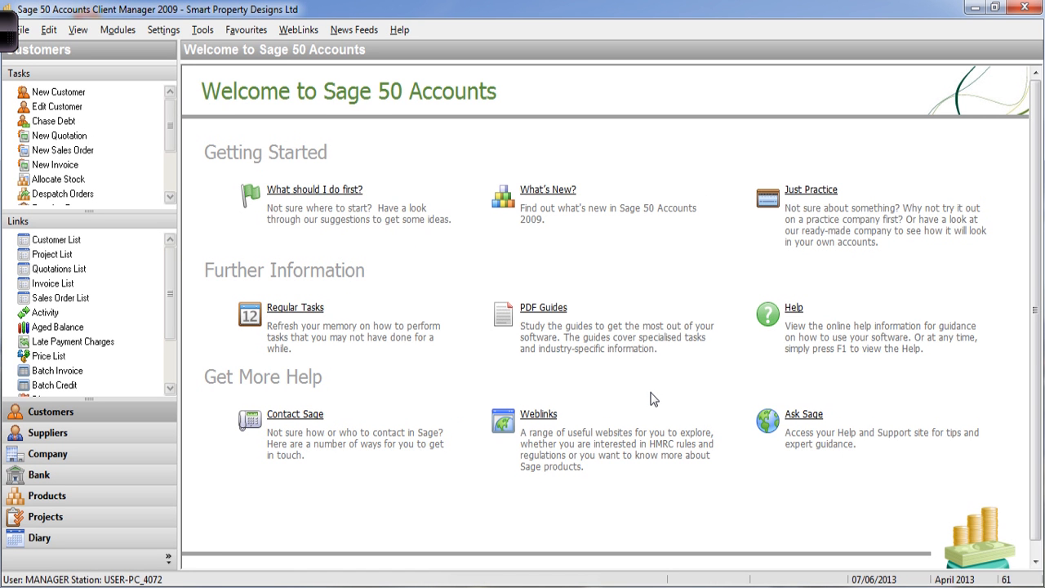